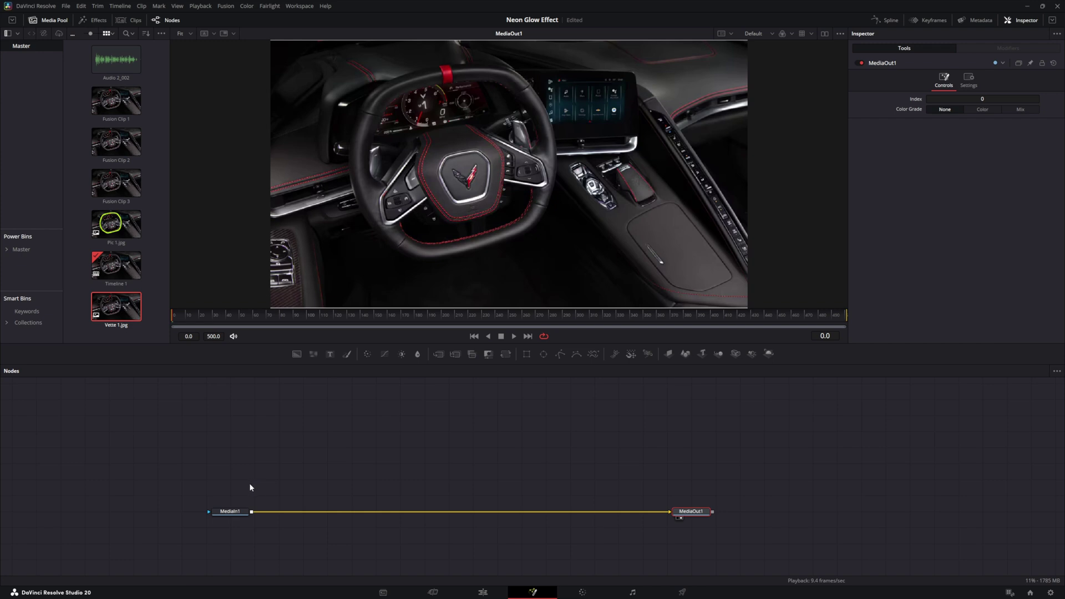
- Insert a Planar Tracker node after MediaIn1 and place it with space between the two nodes
click(243, 511)
key(ctrl+space)
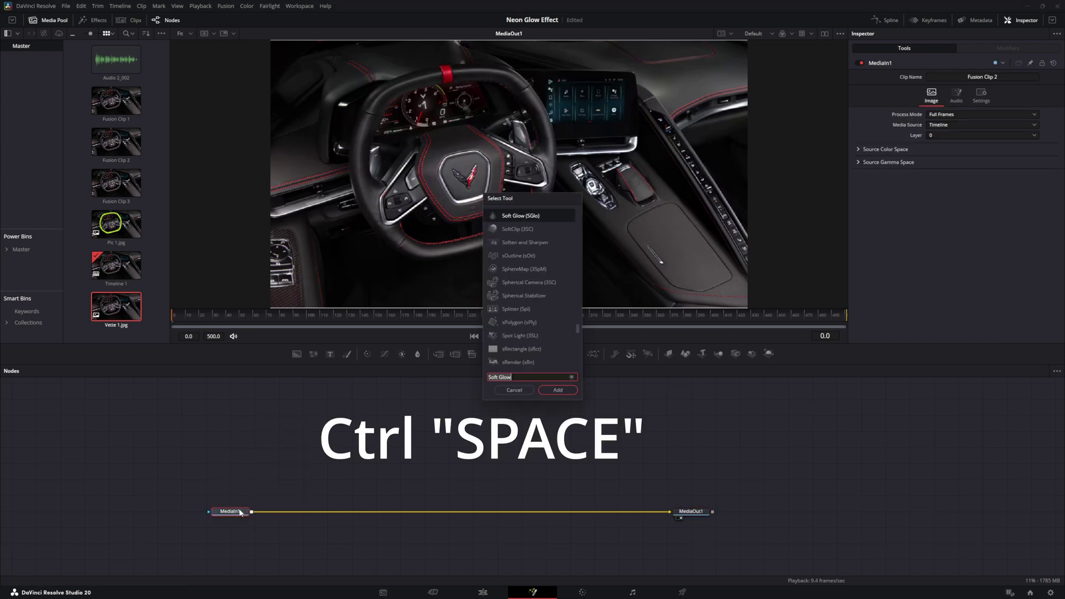
text(Soft Glow)
text(plan)
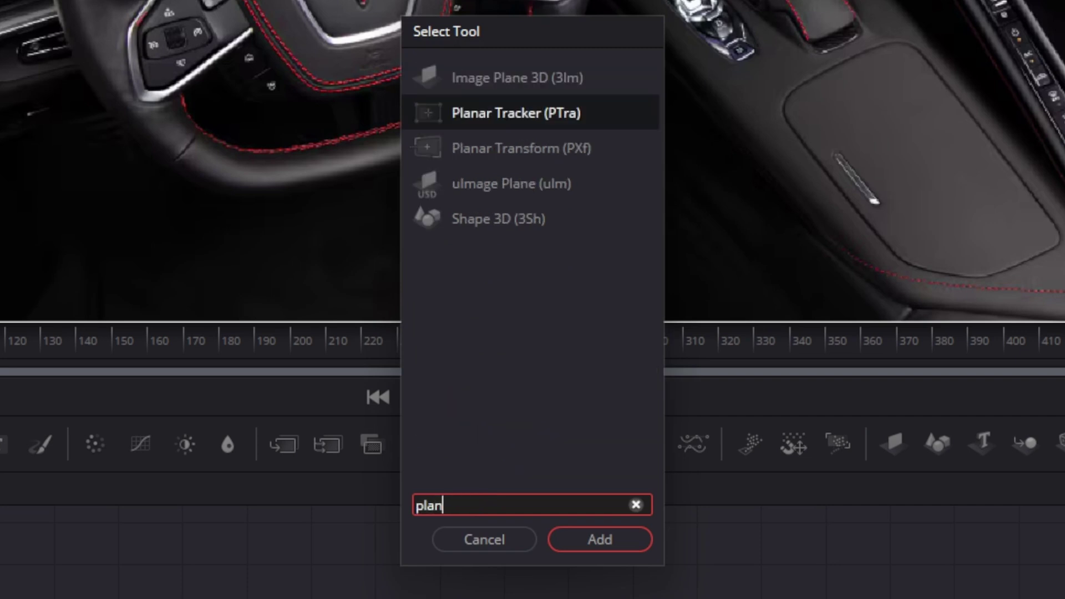
click(478, 121)
click(596, 540)
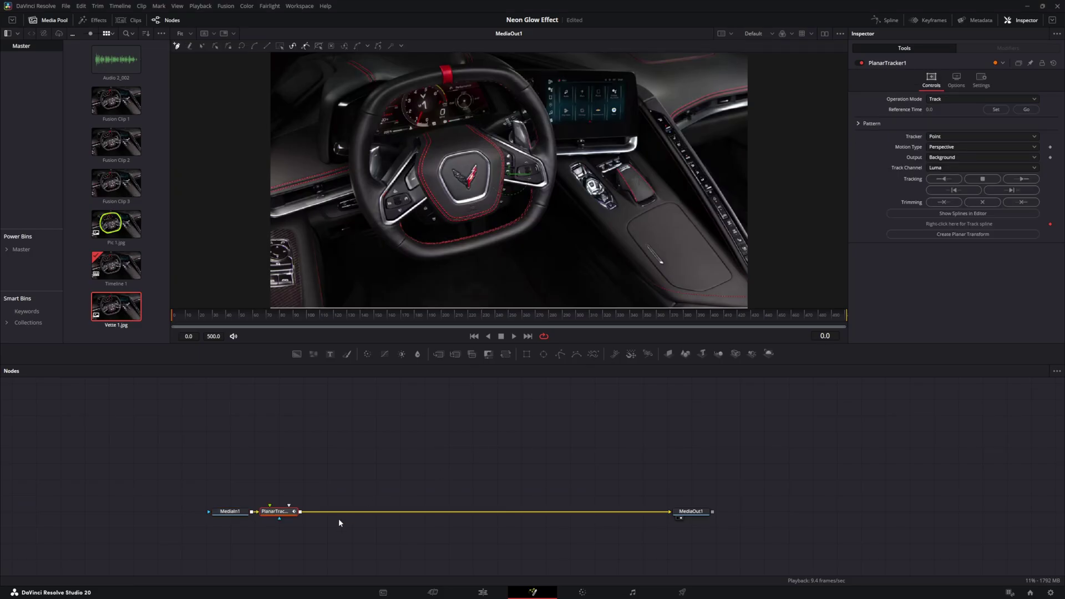
drag(281, 512, 378, 513)
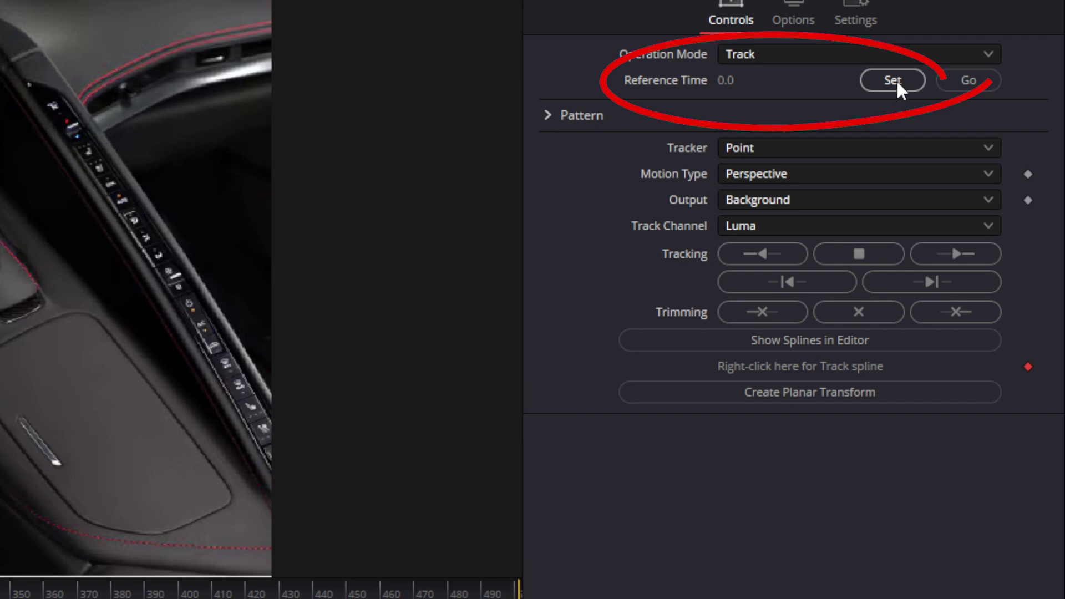
- Set the tracker type to Hybrid Point/Area and draw a closed tracking outline around the emblem on the steering wheel hub
click(882, 148)
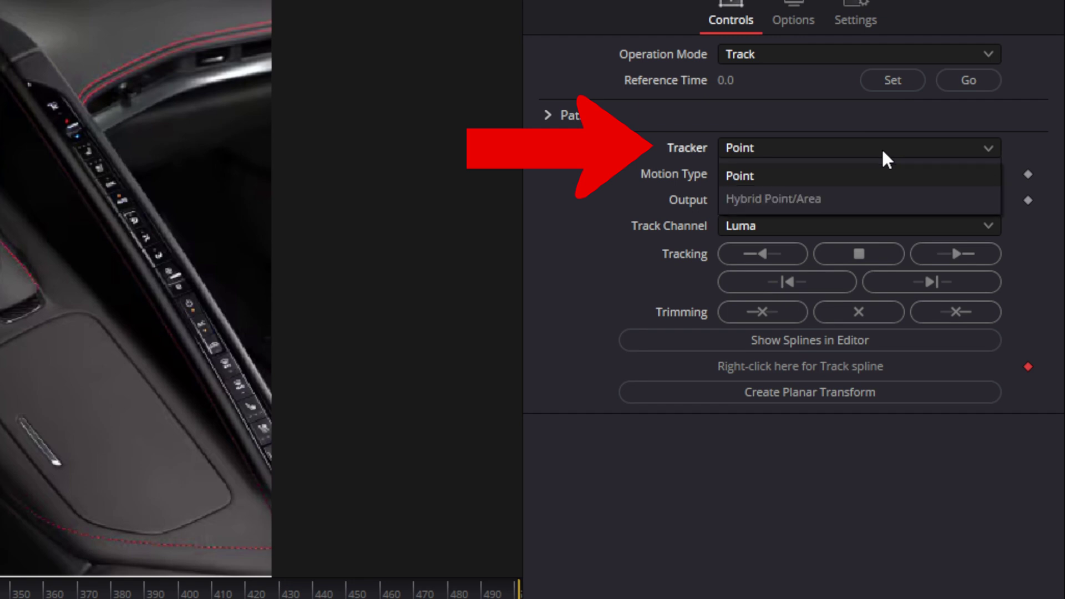
click(768, 198)
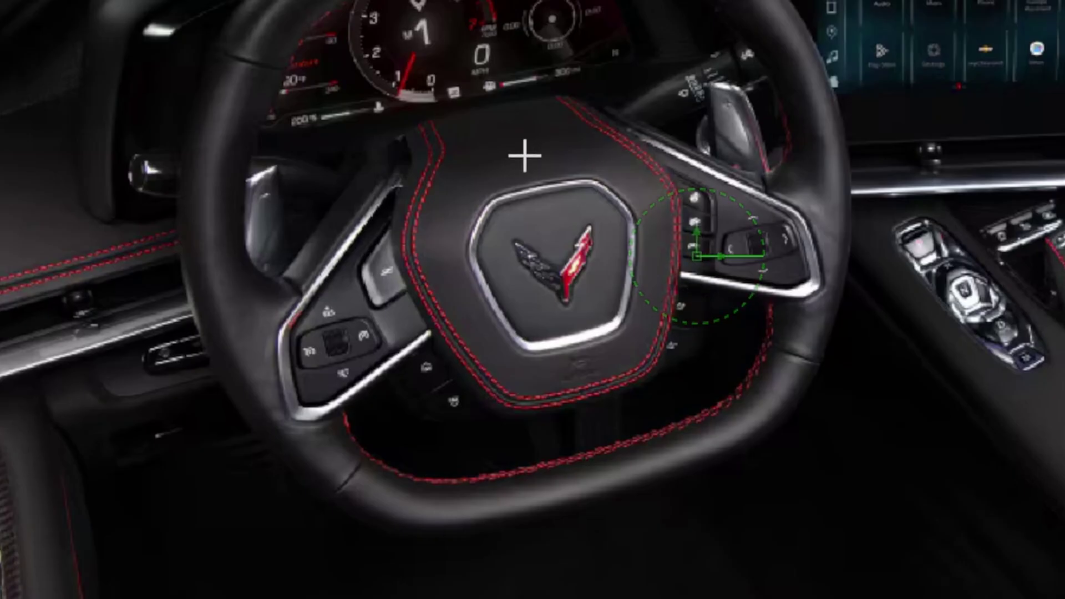
click(524, 163)
click(642, 170)
click(653, 197)
click(658, 211)
click(659, 274)
click(641, 348)
click(604, 361)
click(586, 366)
click(515, 370)
click(484, 334)
click(454, 244)
click(452, 213)
click(452, 196)
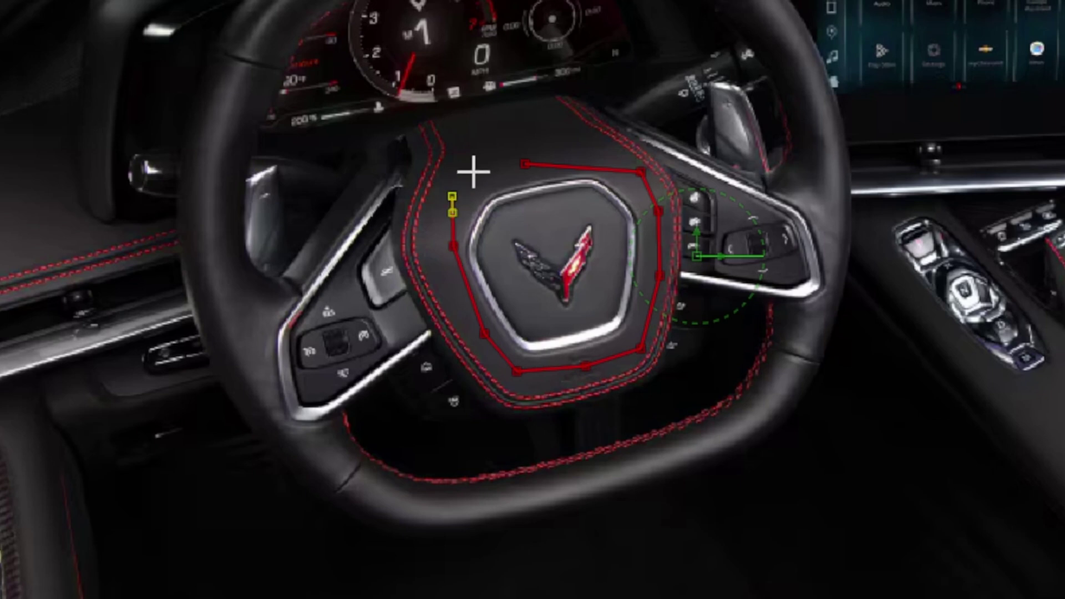
click(524, 163)
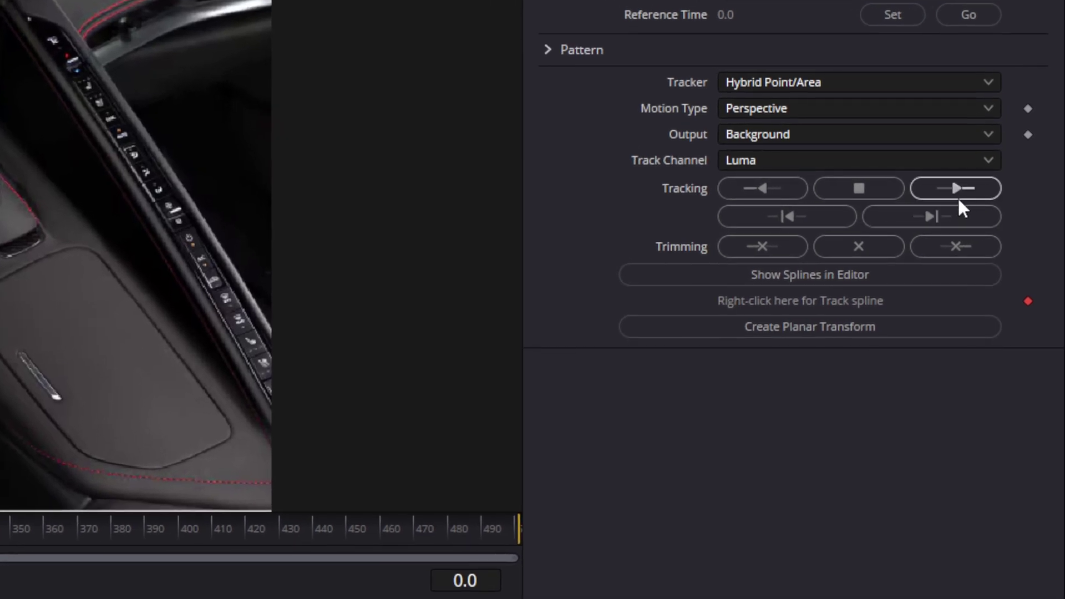
- Track the outlined area forward through the clip and create a Planar Transform node from it, placed above the main node line
click(961, 187)
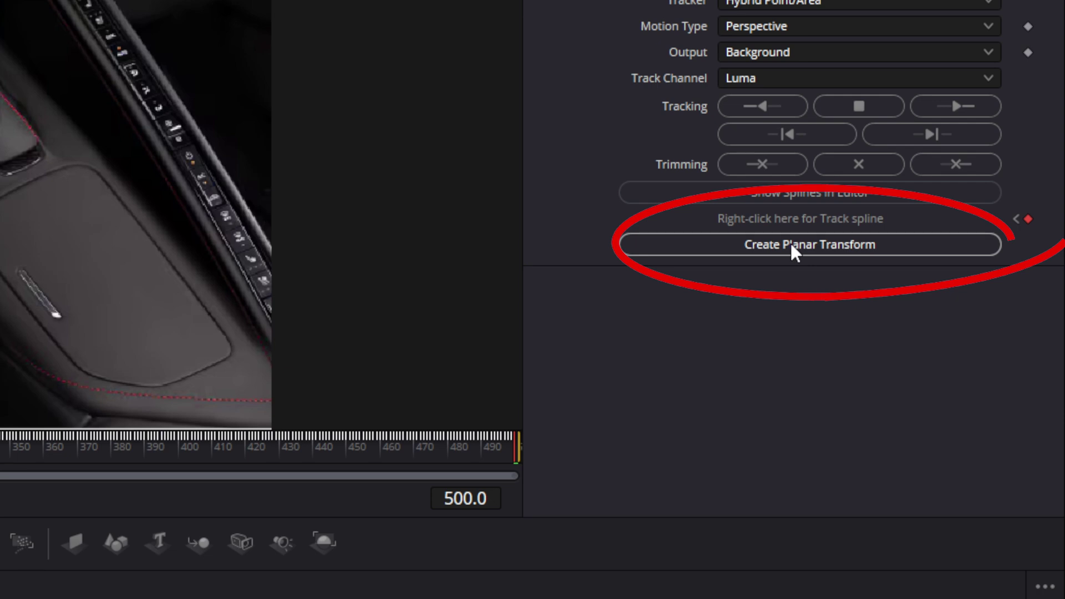
click(791, 245)
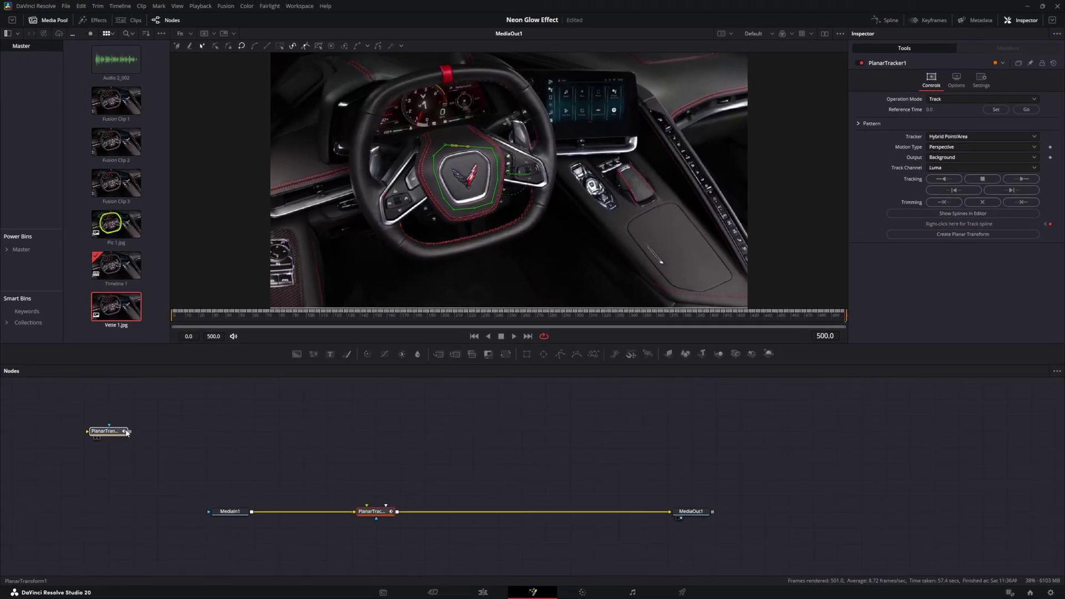
drag(110, 438, 355, 439)
- Delete the Planar Tracker node and merge the Planar Transform over MediaIn1, leaving room between it and the new merge
click(376, 510)
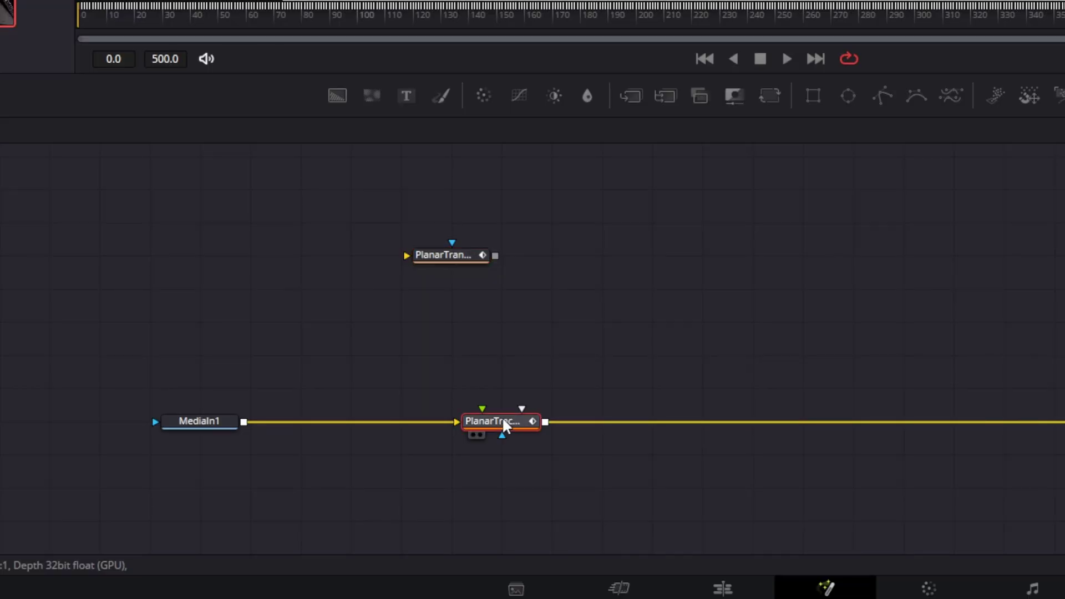
key(Delete)
drag(450, 258, 244, 424)
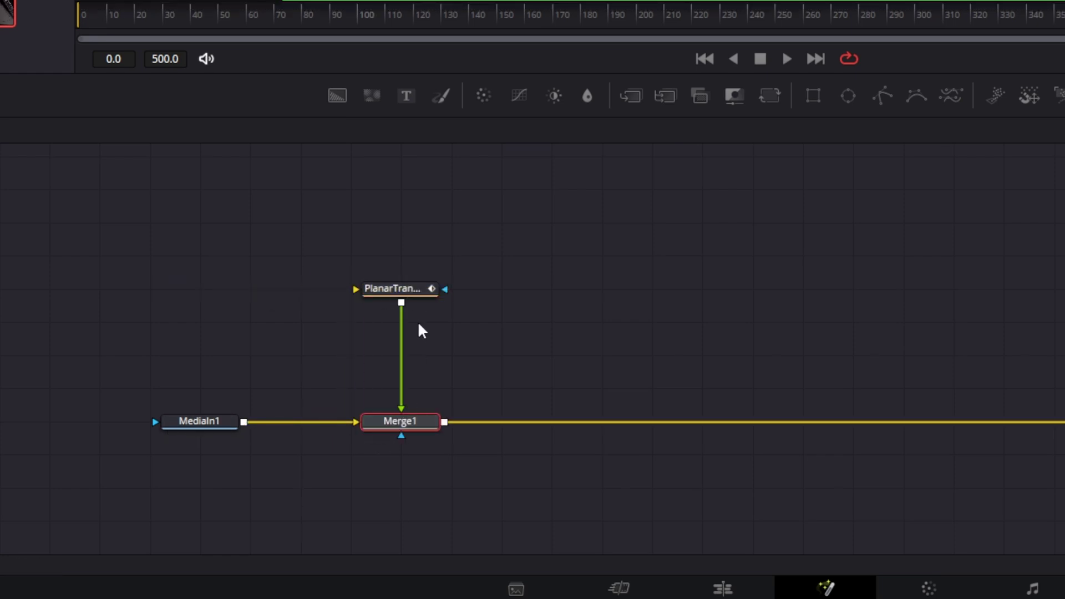
drag(399, 296, 396, 228)
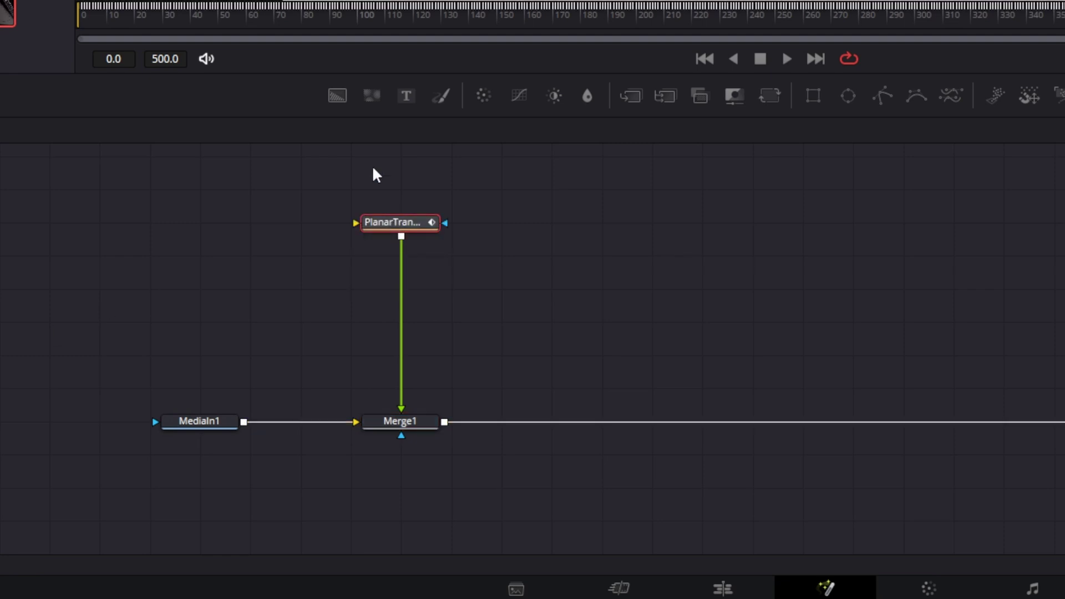
- Add a Background node merged with the Planar Transform and swap the inputs of Merge2
click(337, 96)
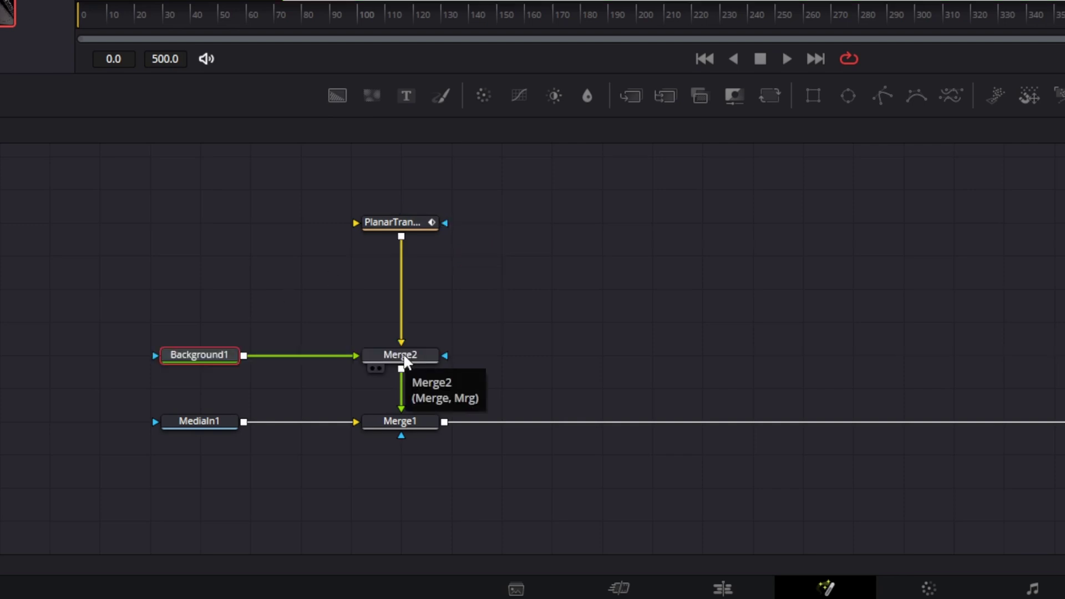
click(406, 362)
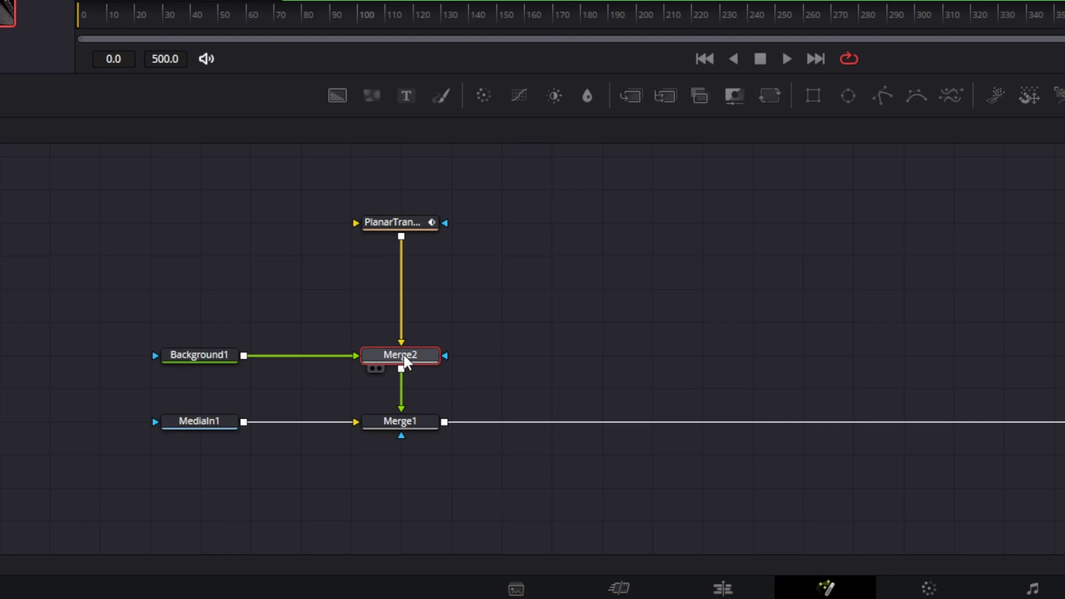
click(406, 362)
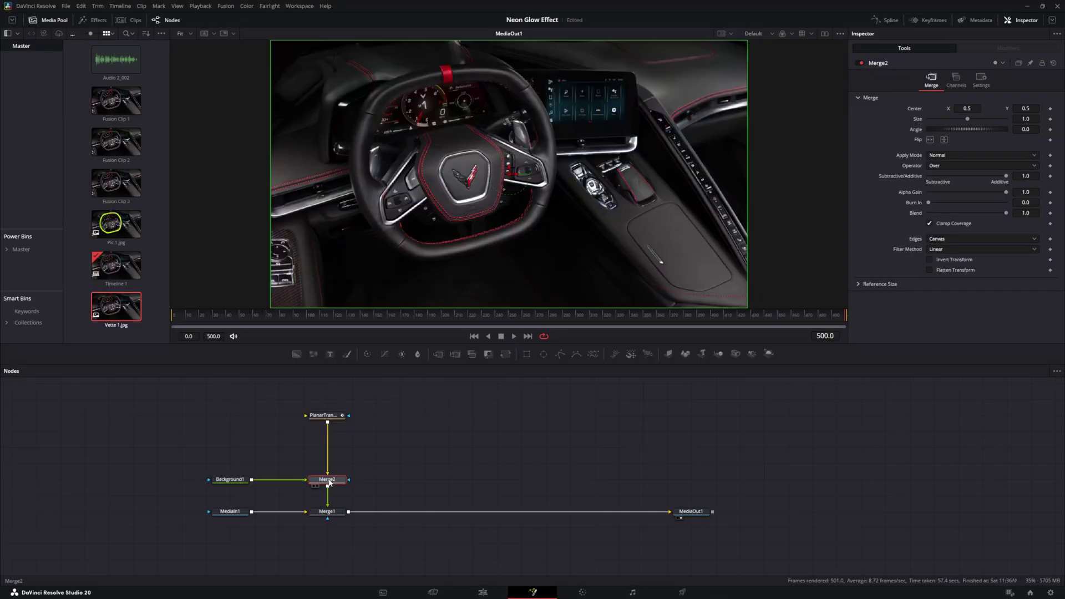
key(ctrl+t)
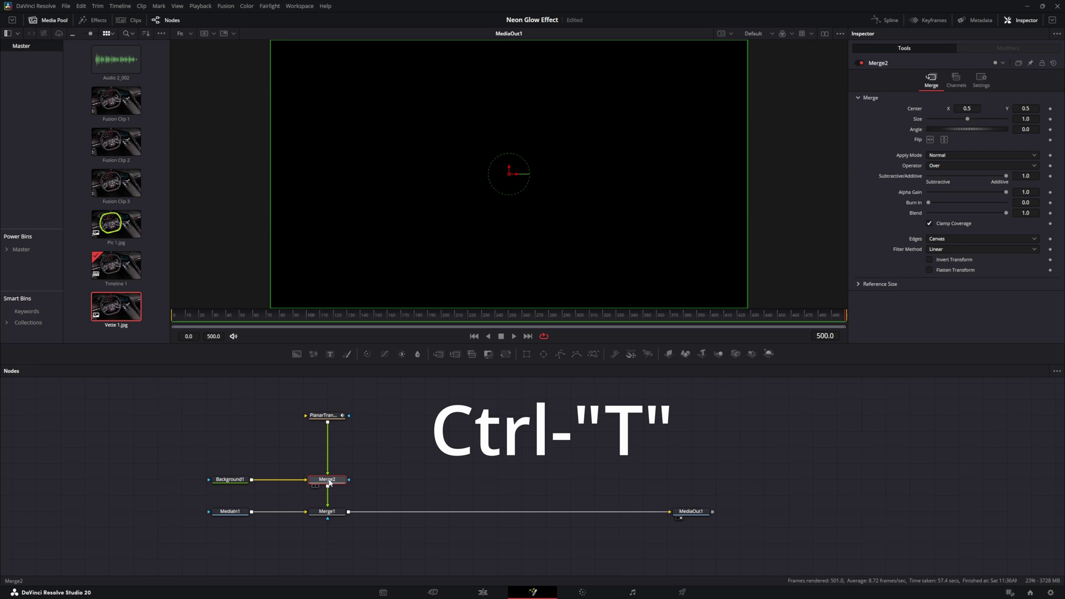
- Set the Background1 color to lime green, #aaff00
click(184, 360)
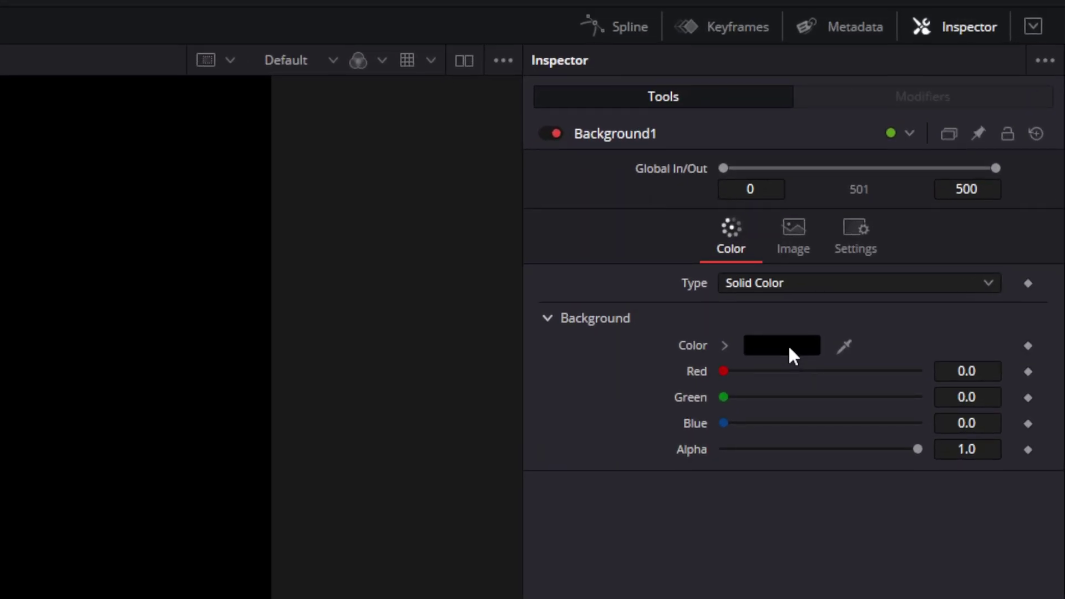
click(782, 345)
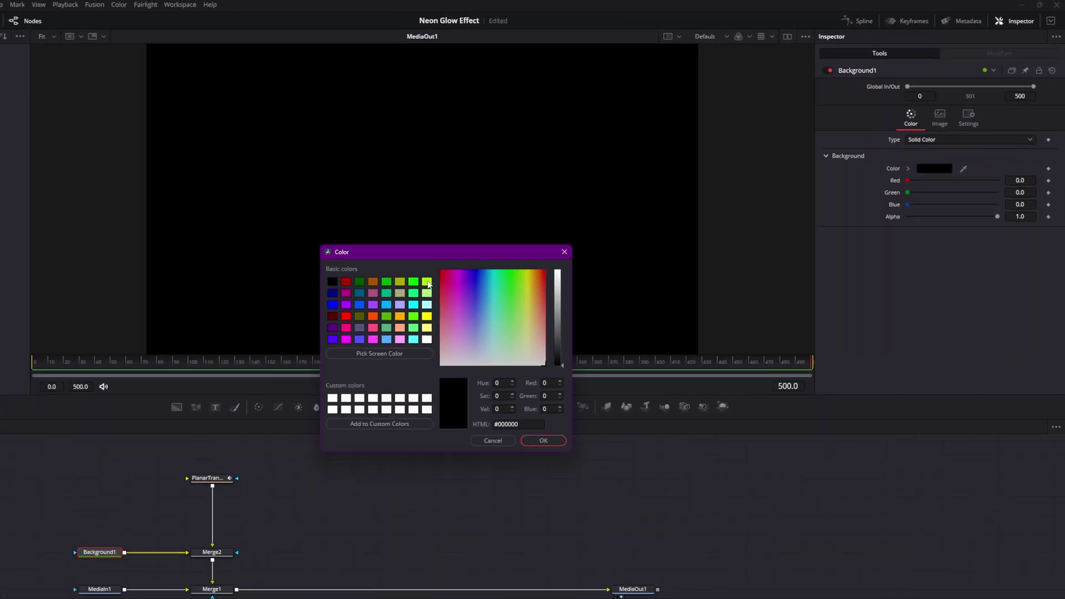
click(427, 283)
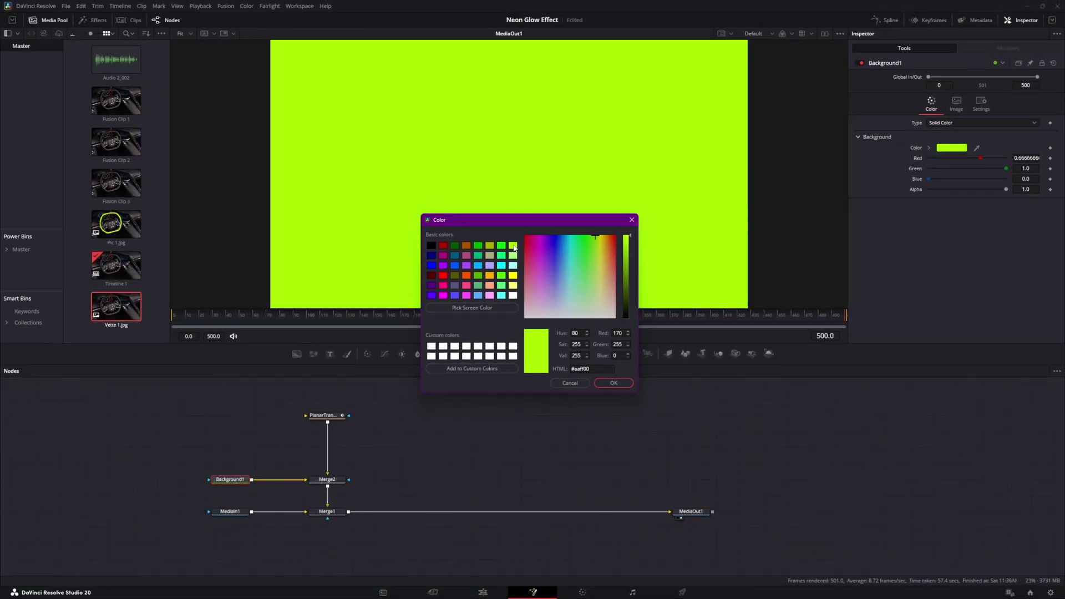
click(611, 382)
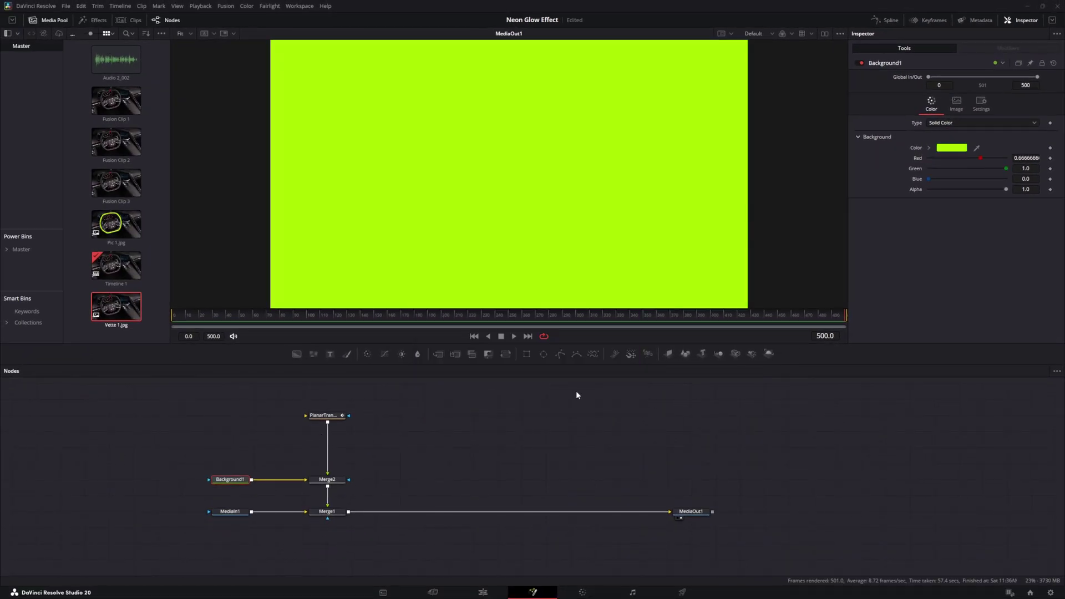
- At frame 0, attach a B-Spline mask to Background1 and trace a closed shape around the steering wheel's outer rim
drag(846, 317, 270, 333)
drag(577, 356, 245, 480)
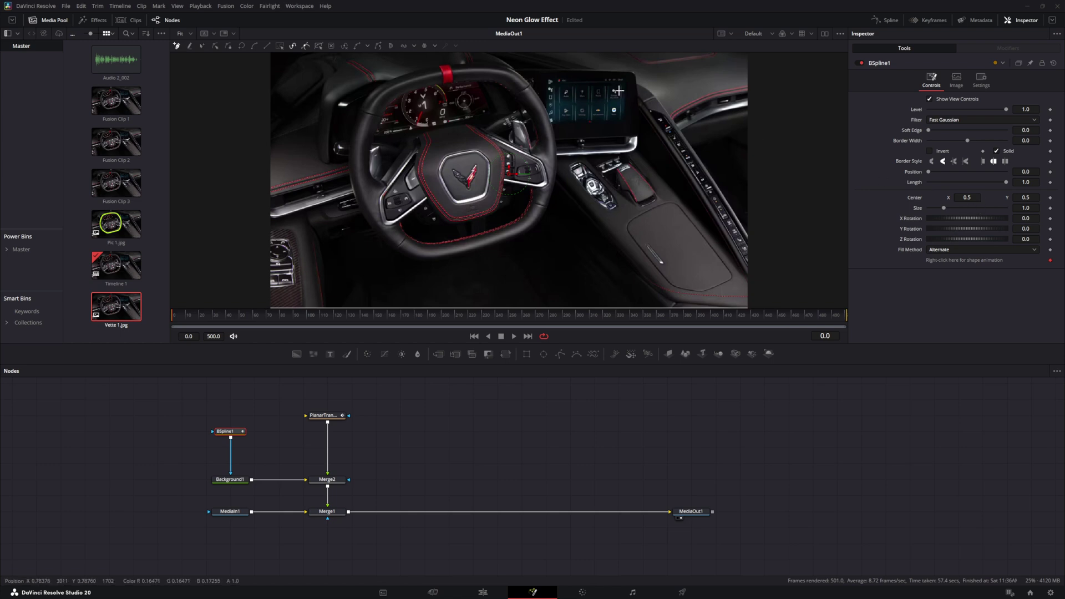
click(482, 64)
click(498, 66)
click(511, 68)
click(533, 87)
click(549, 119)
click(557, 143)
click(537, 224)
click(432, 258)
click(372, 232)
click(349, 164)
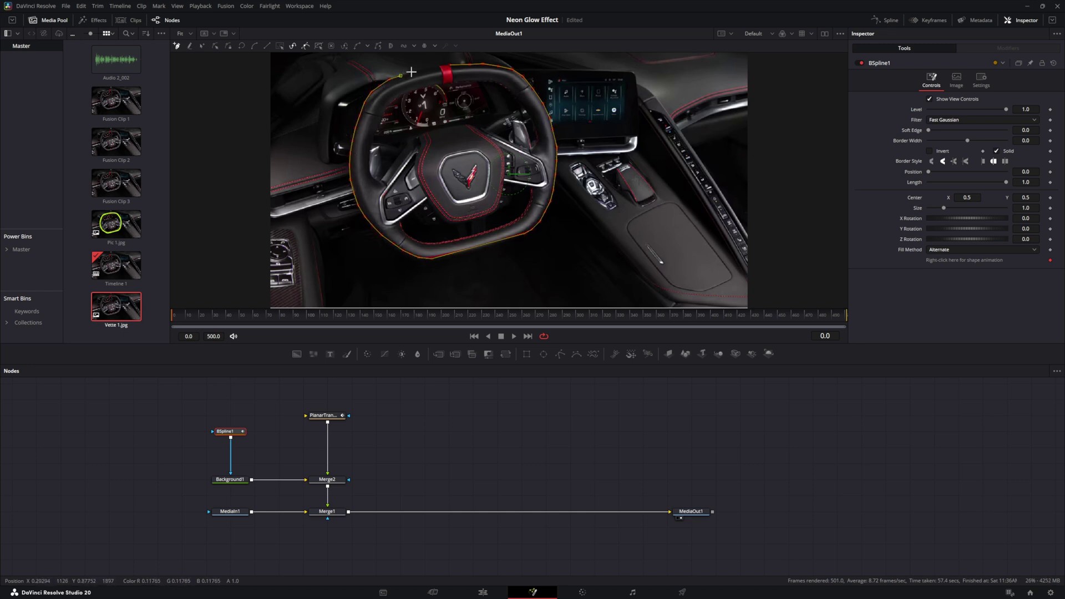
click(443, 66)
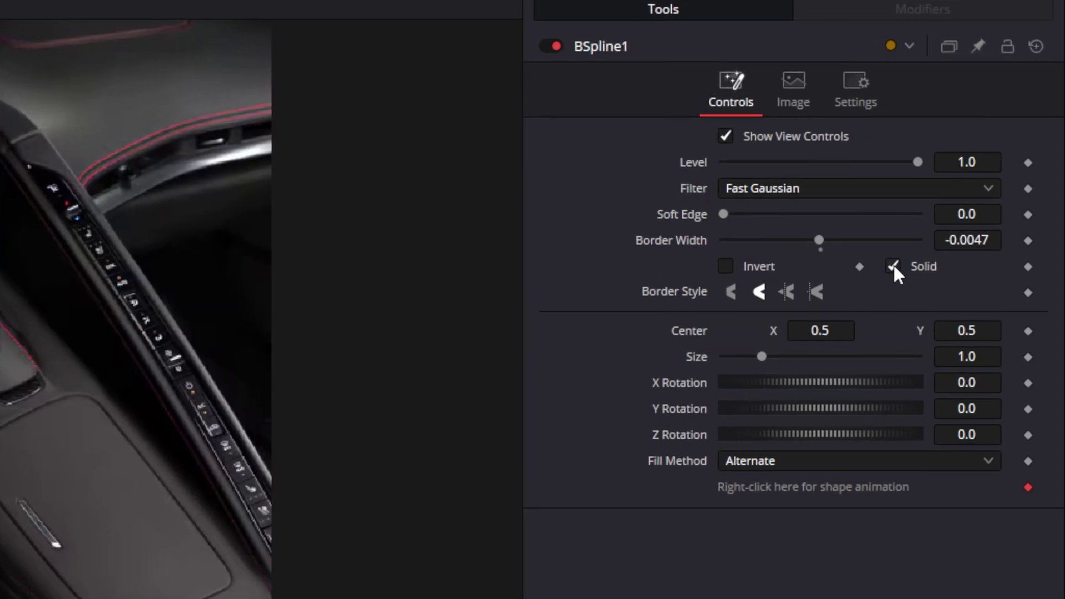
- Turn off Solid for the B-Spline mask and set its border width to 0.0042 and soft edge to 0.0034
click(892, 266)
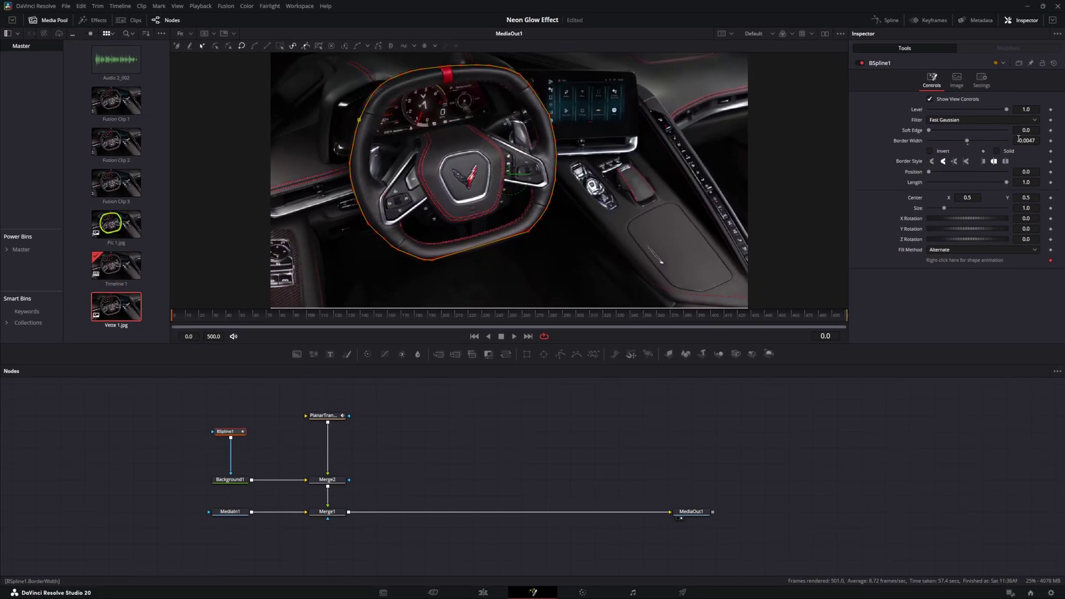
drag(1018, 140, 1017, 139)
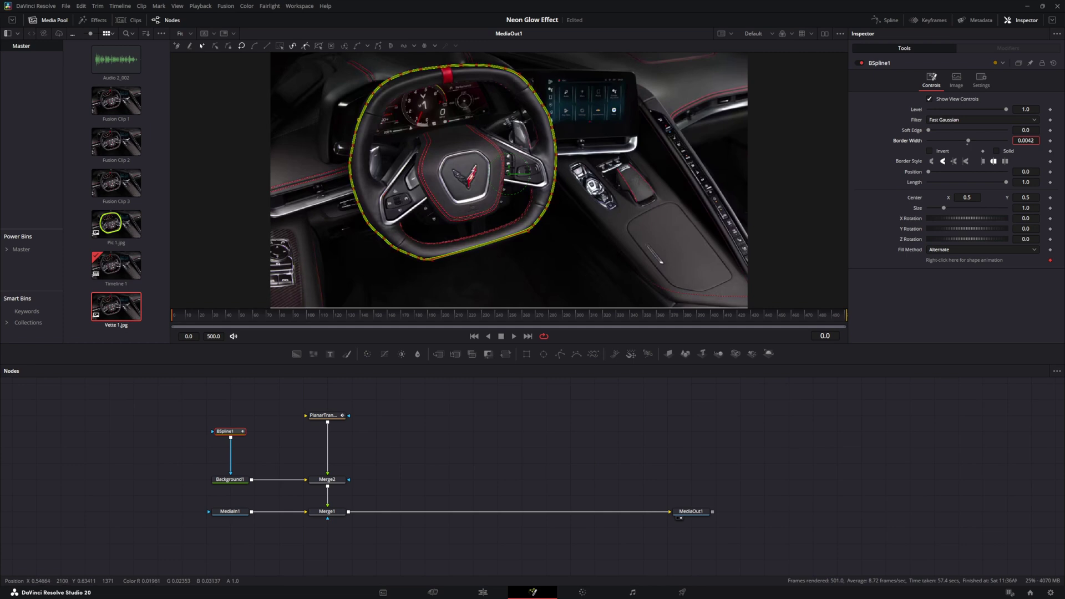
right_click(1018, 140)
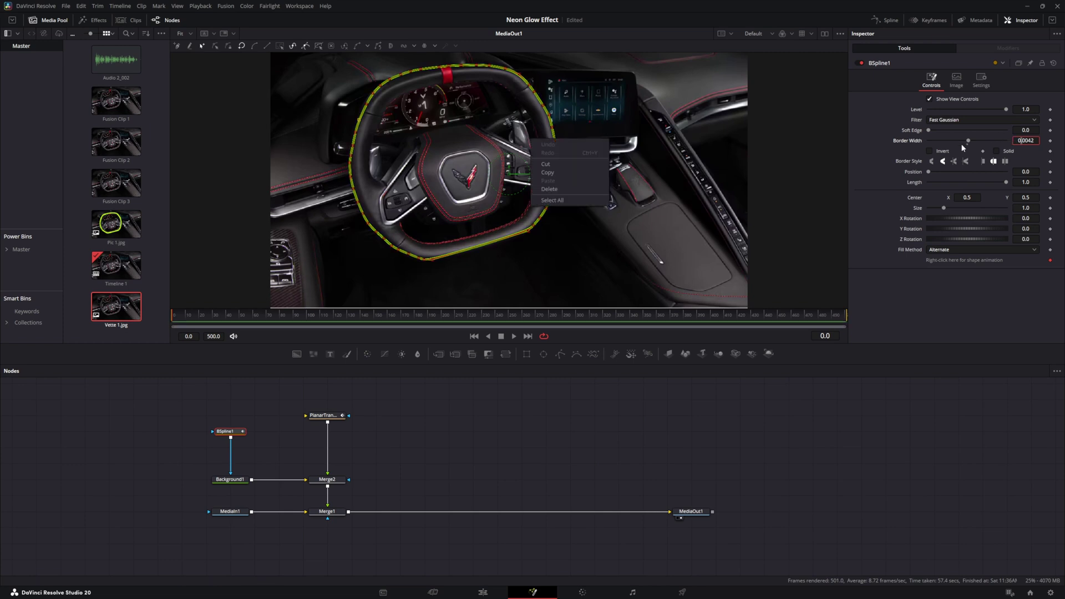
click(795, 167)
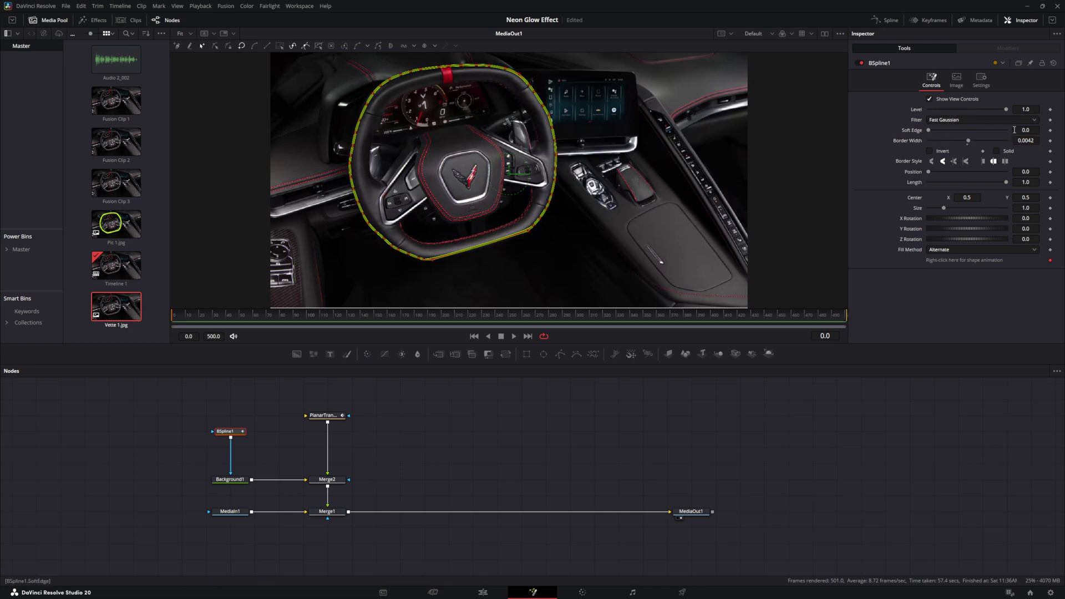
drag(1019, 129, 1022, 129)
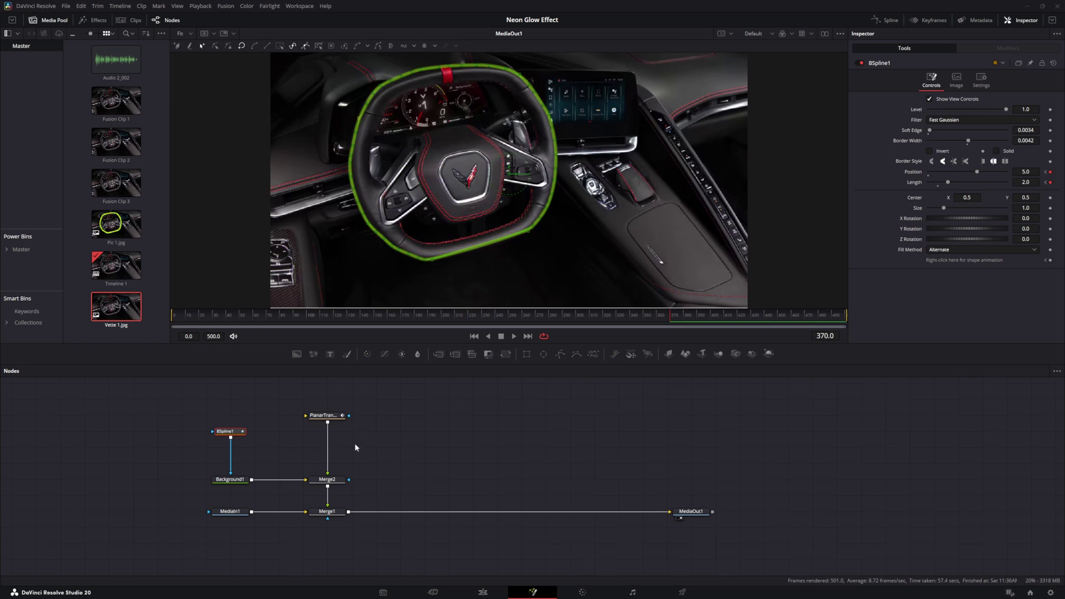
- Delete Merge2 and connect the Planar Transform between Background1 and the foreground input of Merge1
click(329, 480)
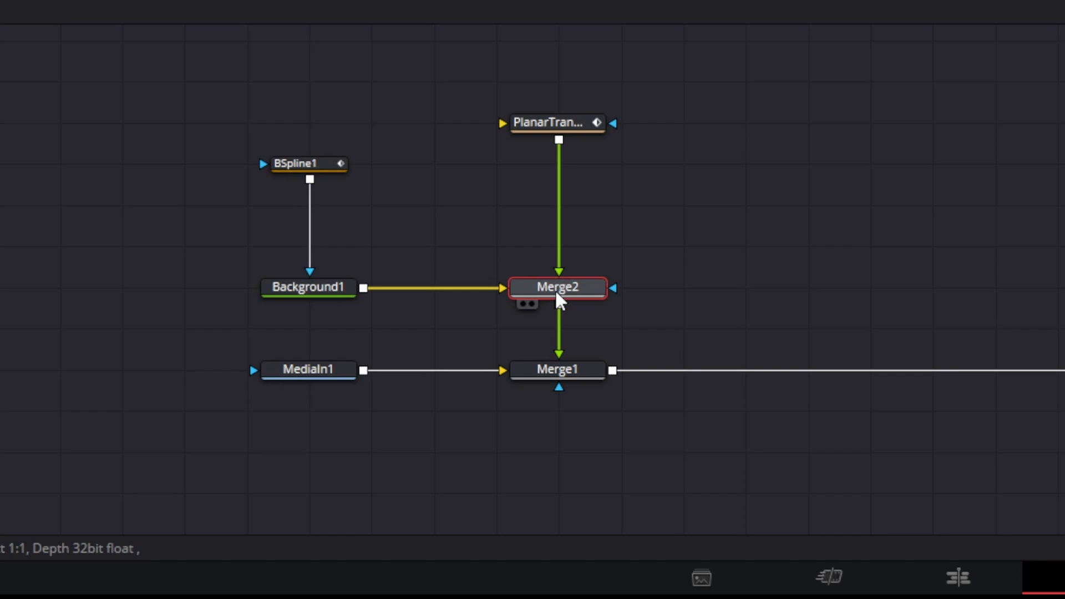
key(Delete)
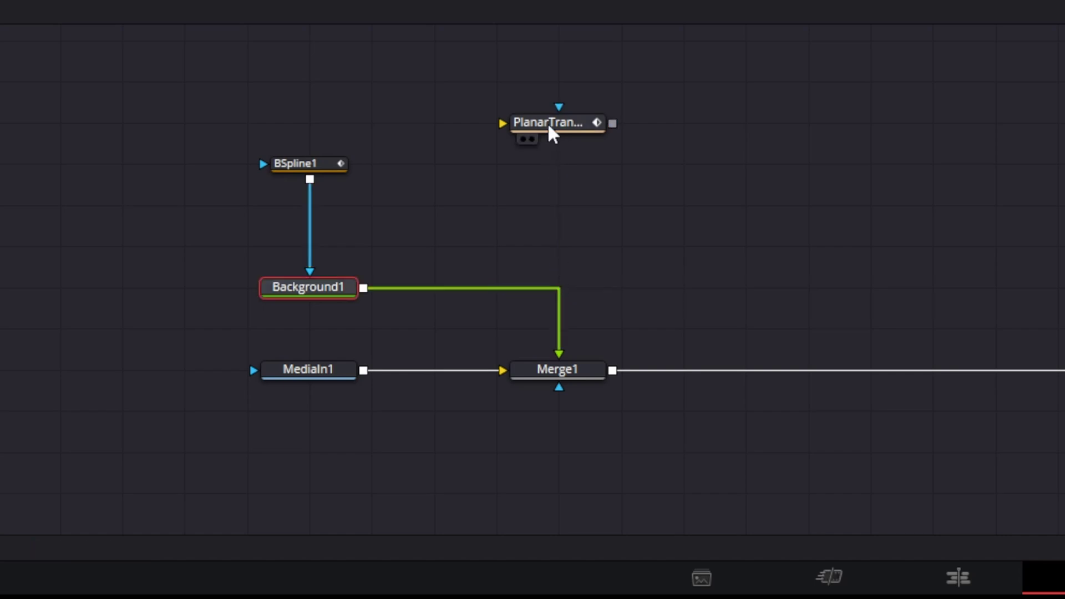
drag(547, 122, 585, 200)
drag(560, 355, 581, 207)
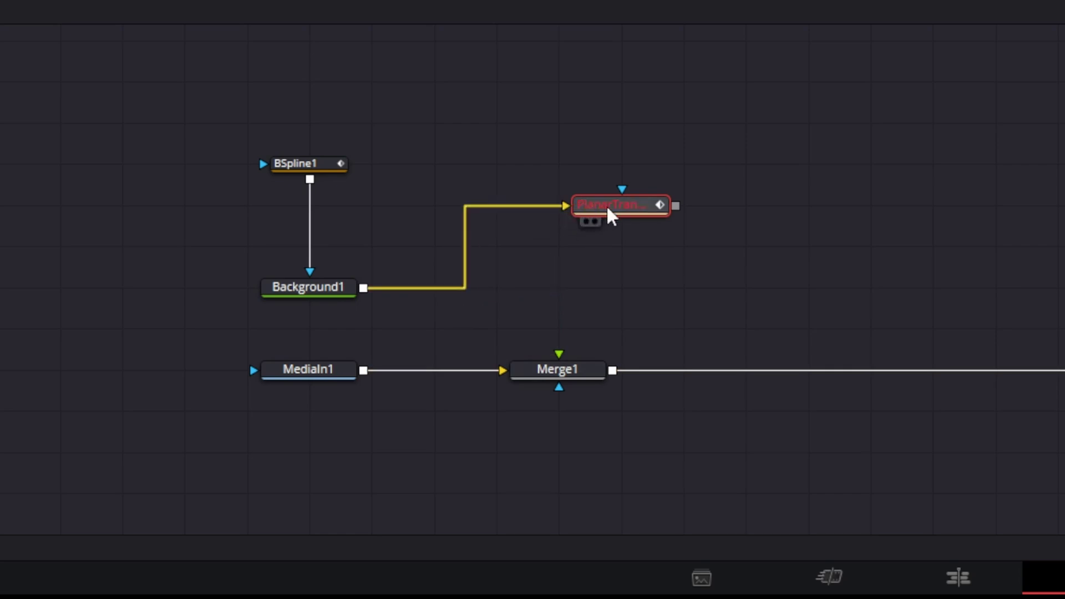
drag(677, 206, 563, 380)
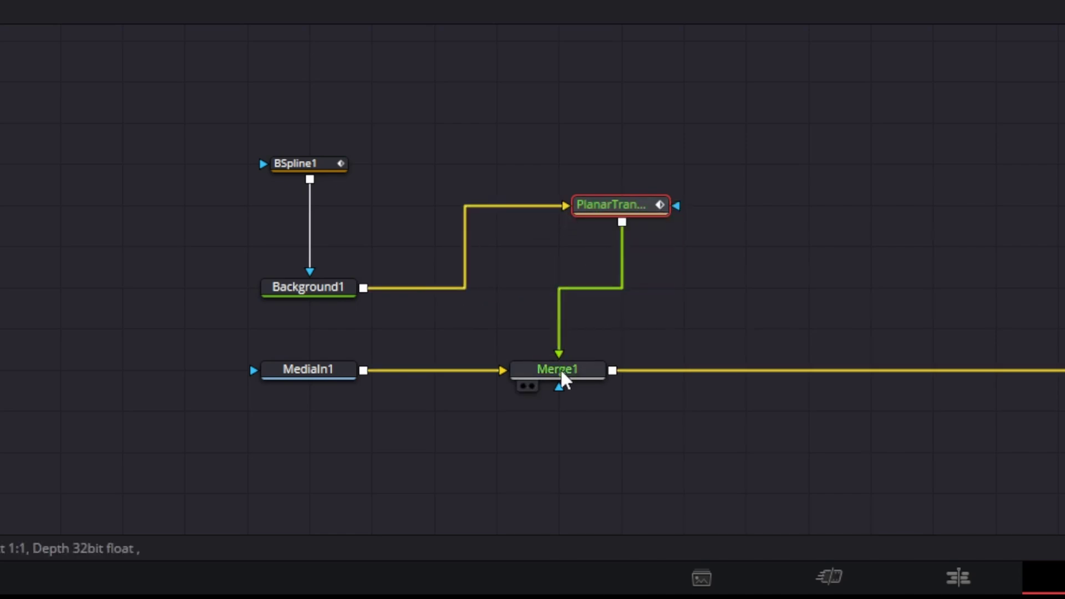
drag(608, 216, 553, 281)
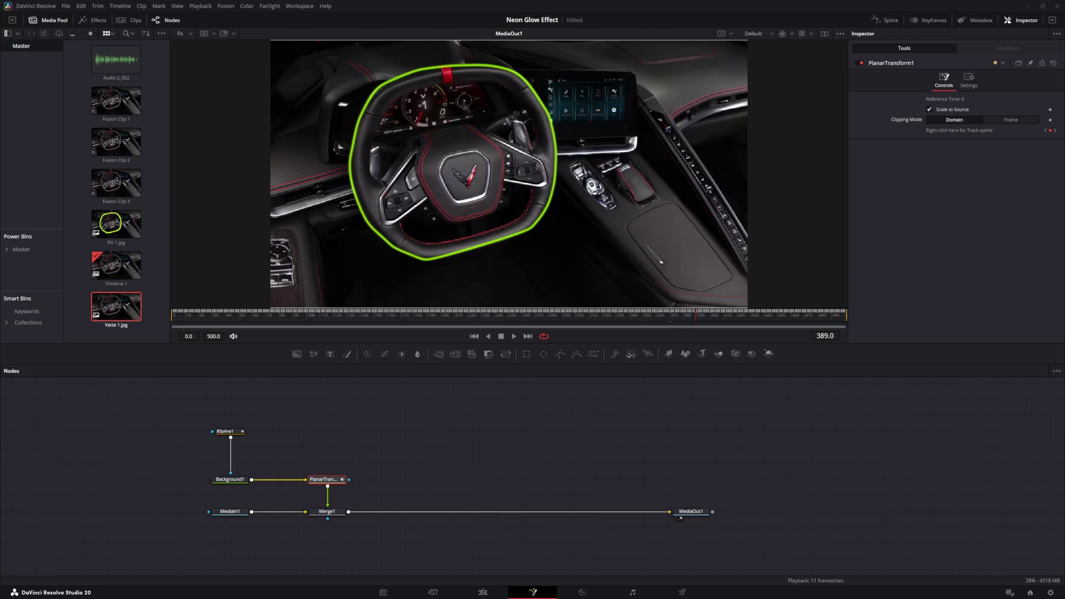
click(334, 498)
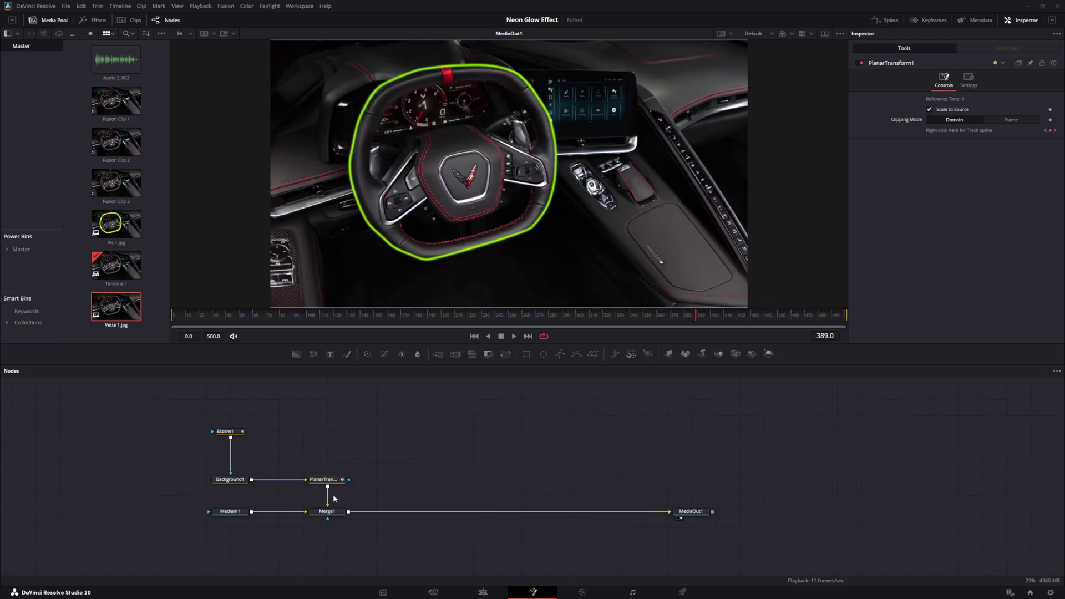
- Move the Background1, BSpline1 and PlanarTransform1 nodes up and insert a Soft Glow node between PlanarTransform1 and Merge1
drag(389, 486, 199, 418)
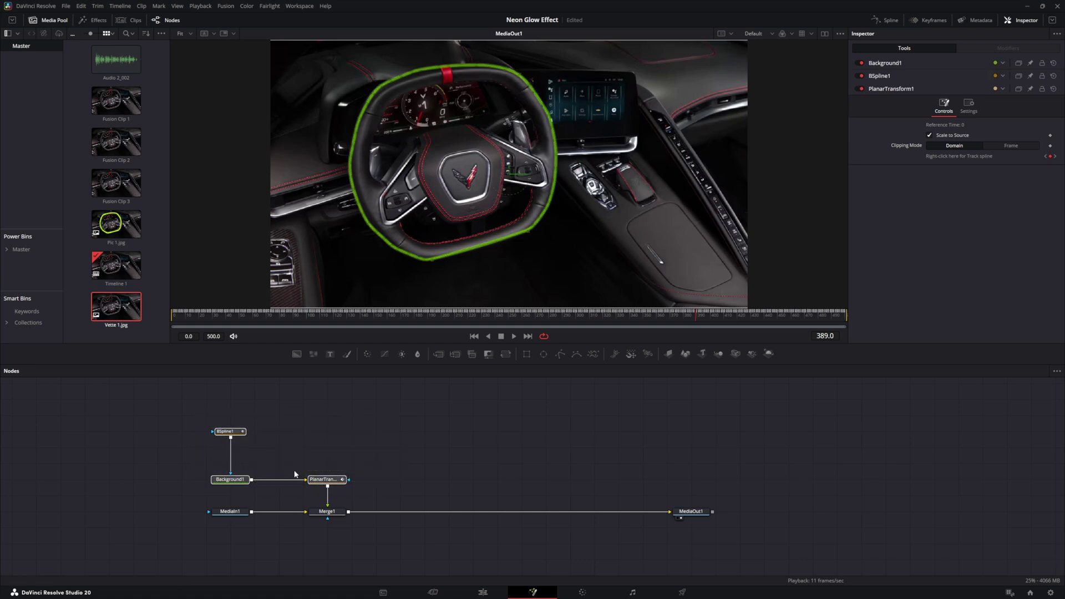
drag(320, 481, 320, 448)
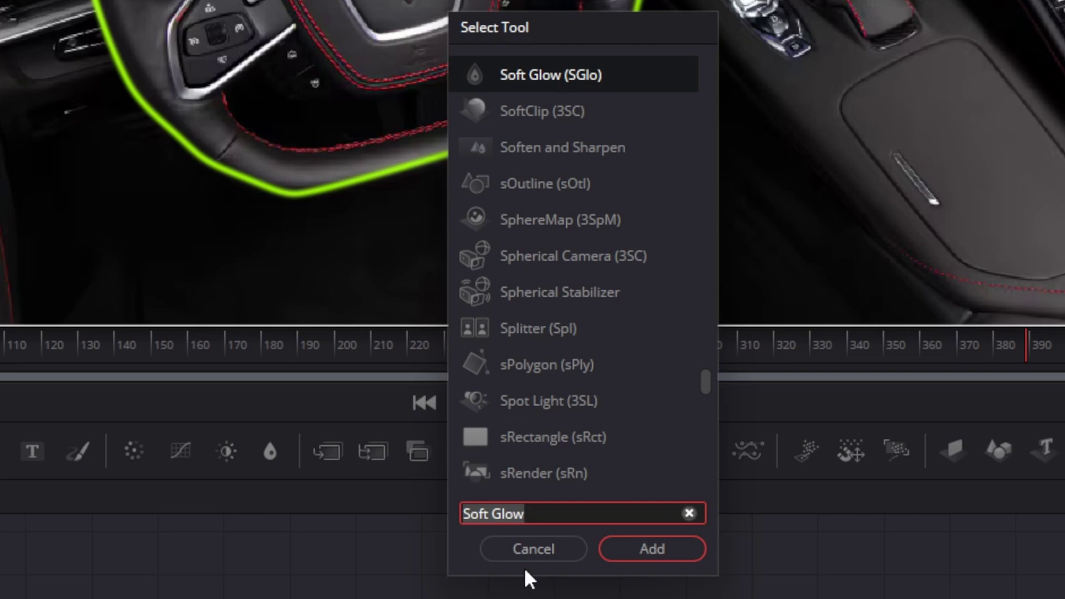
key(Return)
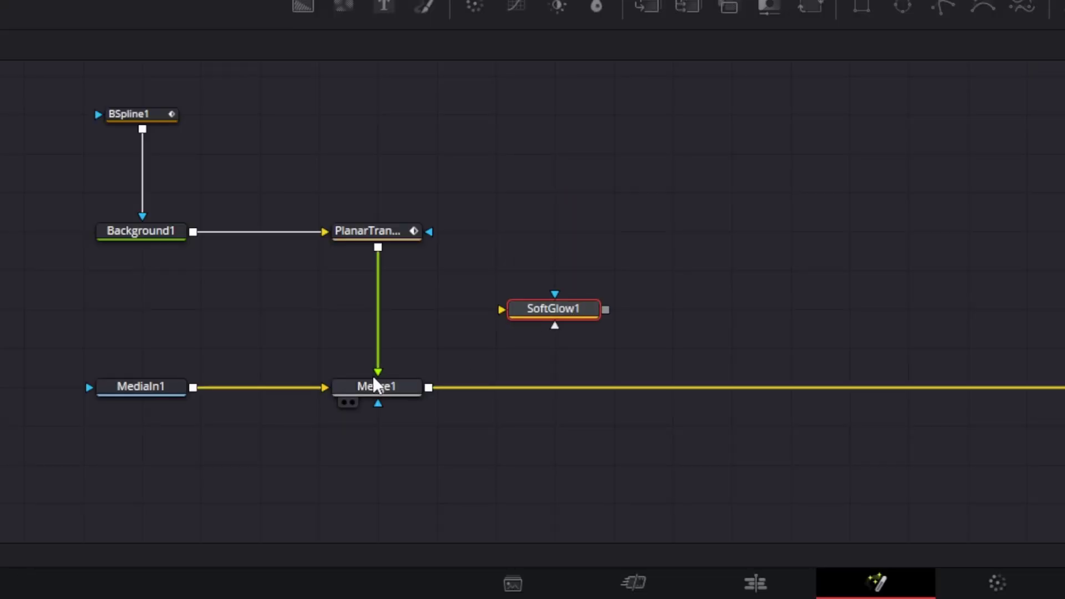
drag(377, 372, 509, 308)
drag(608, 309, 378, 371)
drag(540, 309, 368, 311)
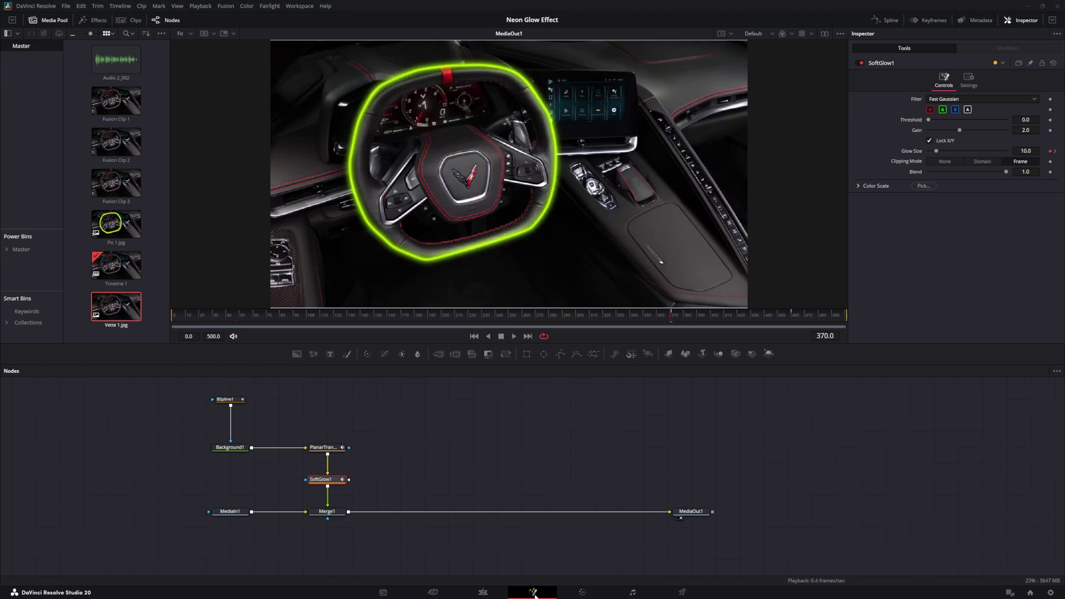
- Play Fusion Clip 2 from near its start on the Edit page to review the glow, and return to about 00:00:21:21
click(482, 593)
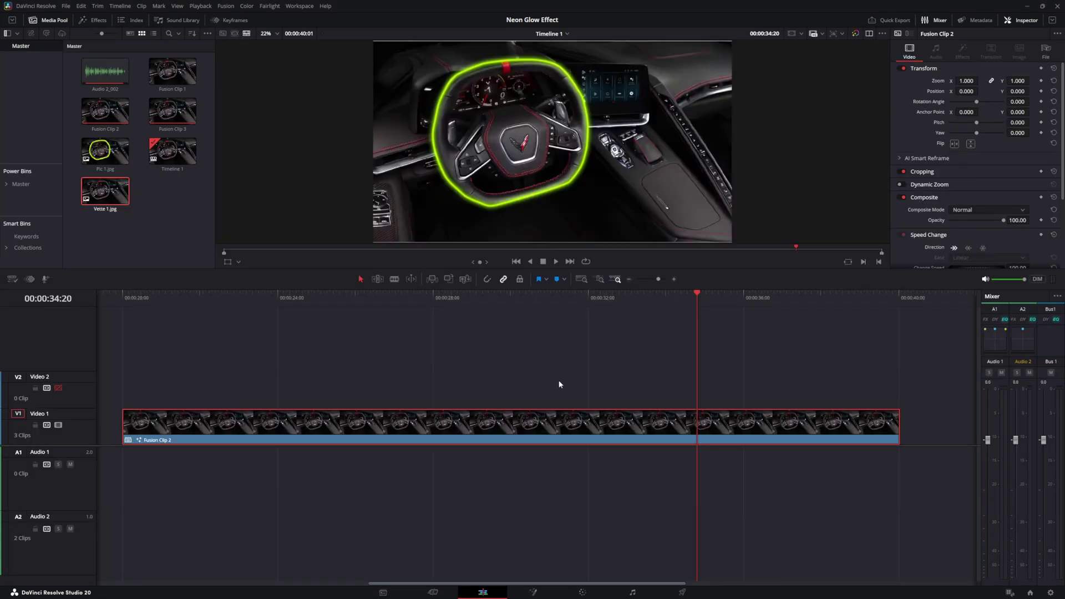
click(133, 297)
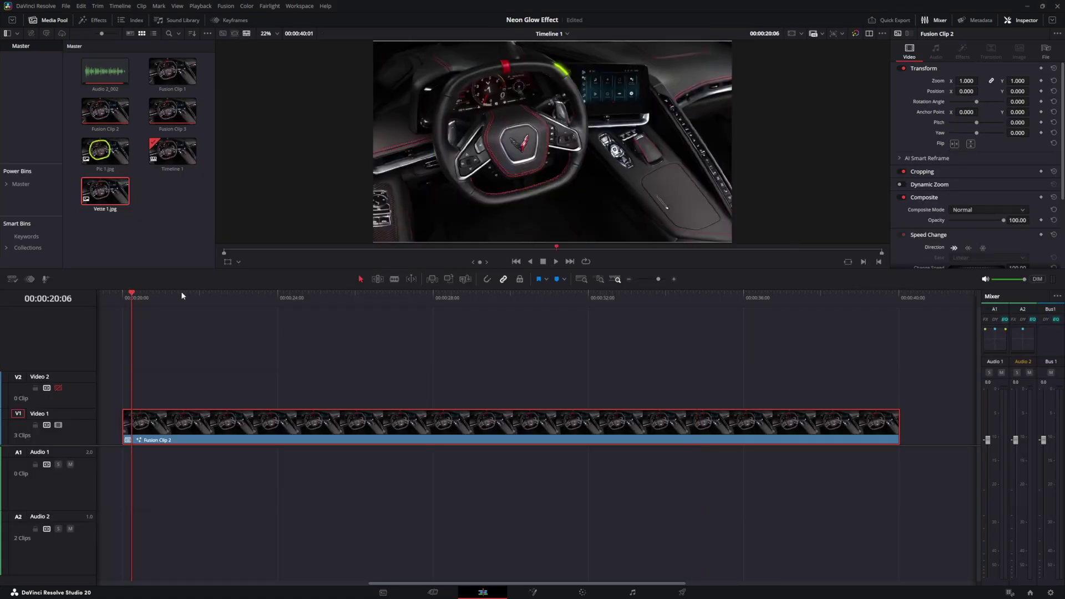
click(556, 261)
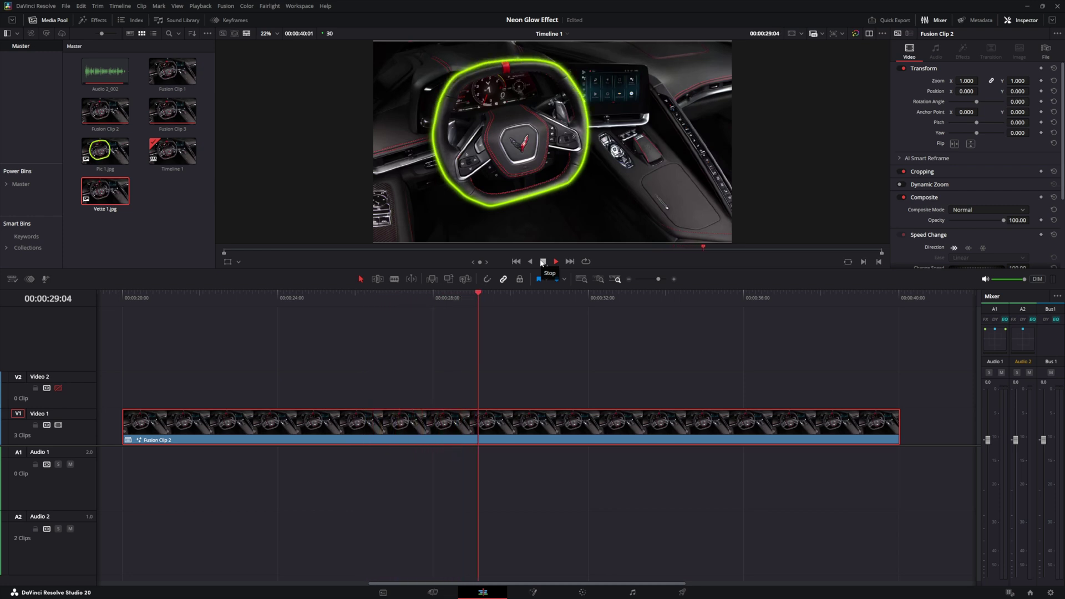
click(542, 262)
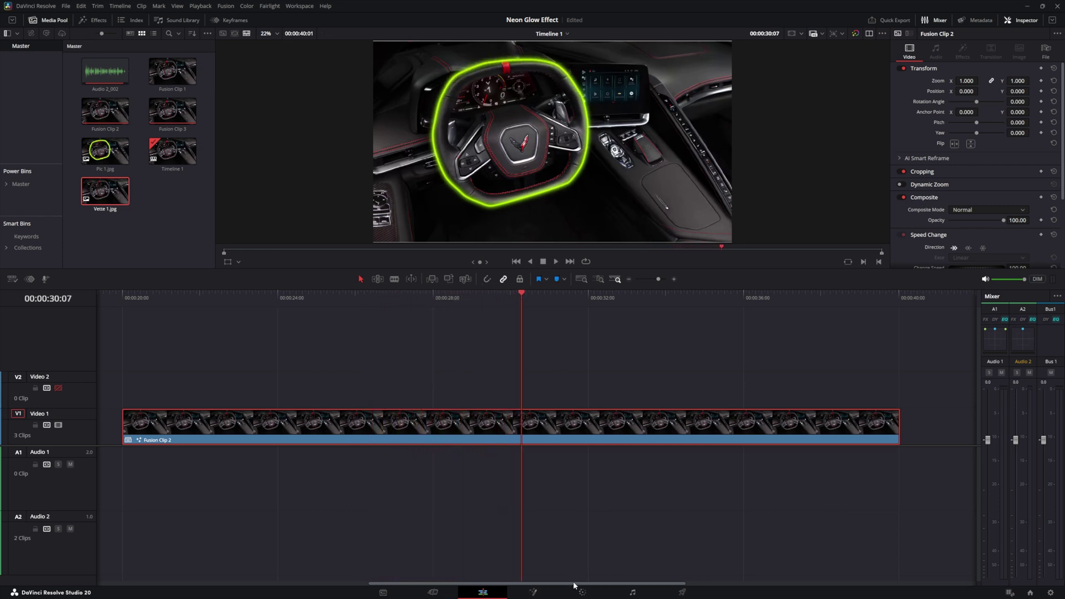
drag(522, 294, 194, 294)
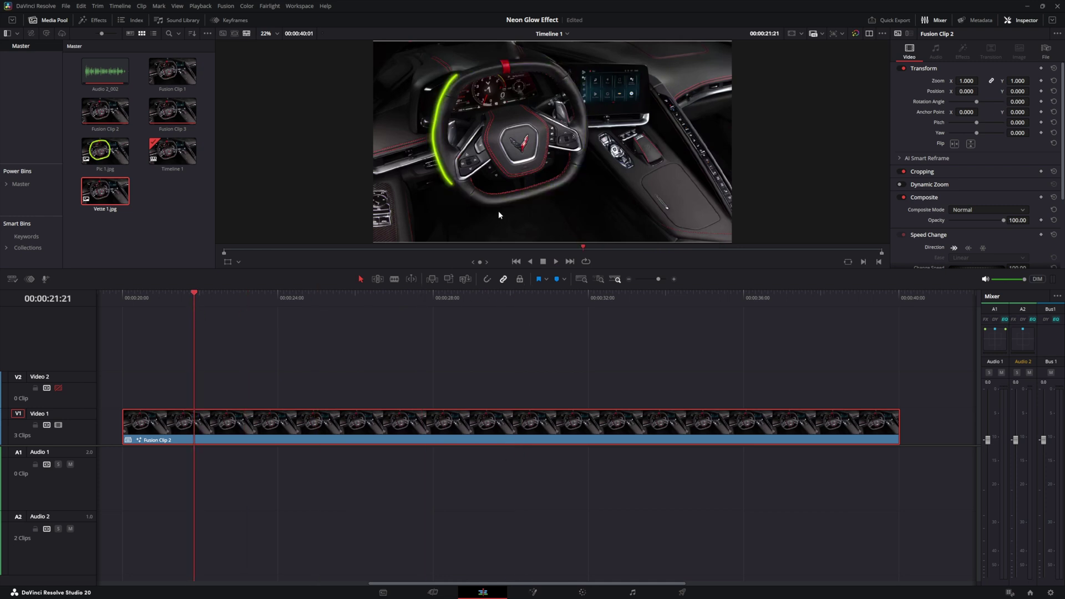
- Back in Fusion at frame 370, keyframe SoftGlow1's glow size at 10 and set its gain to 4.0
click(533, 592)
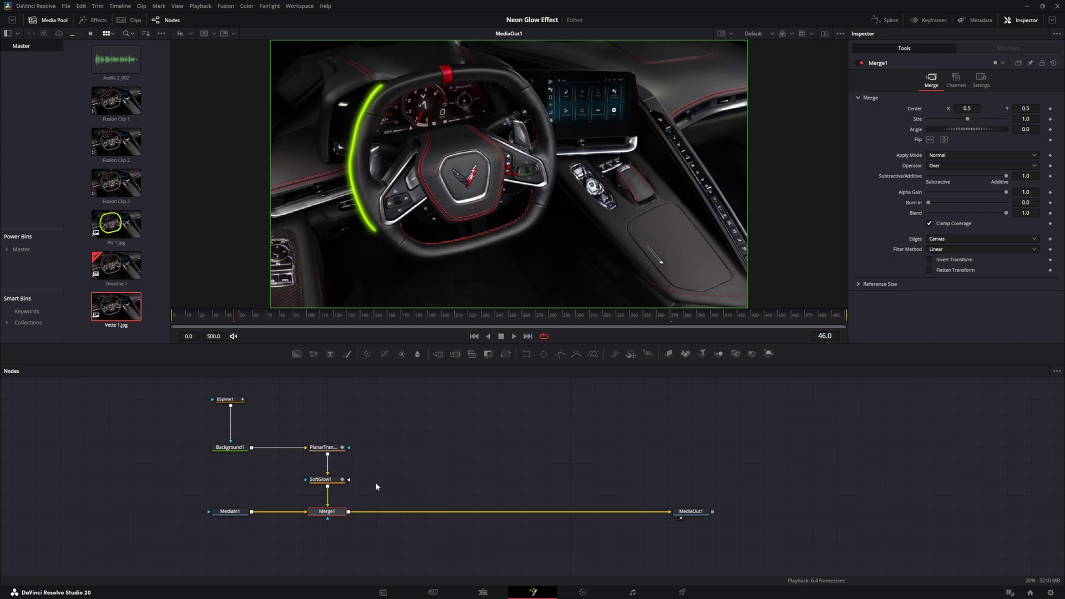
click(831, 335)
text(370.0)
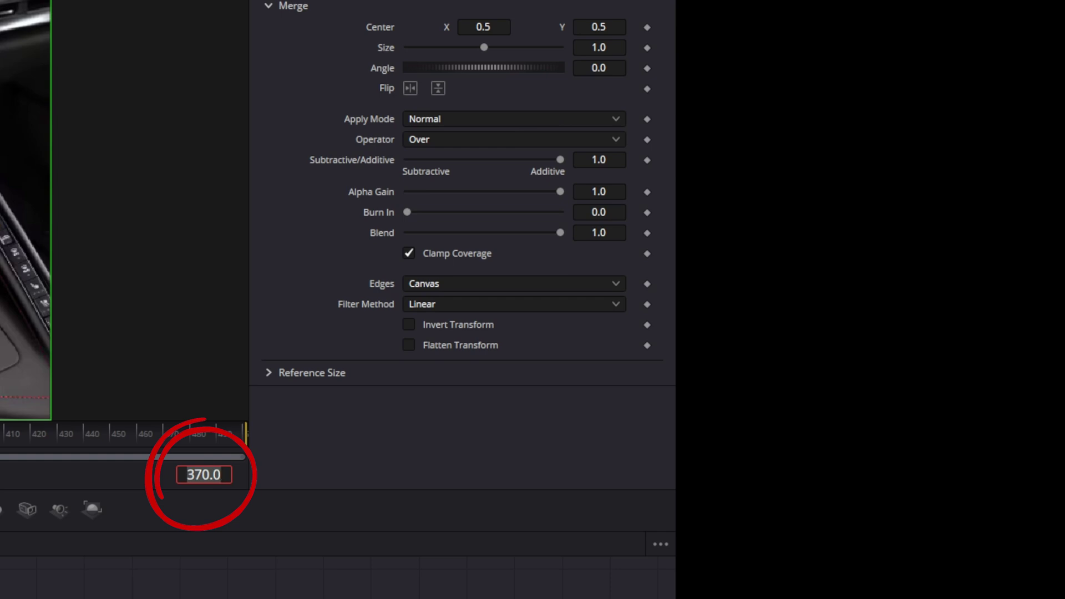
key(Return)
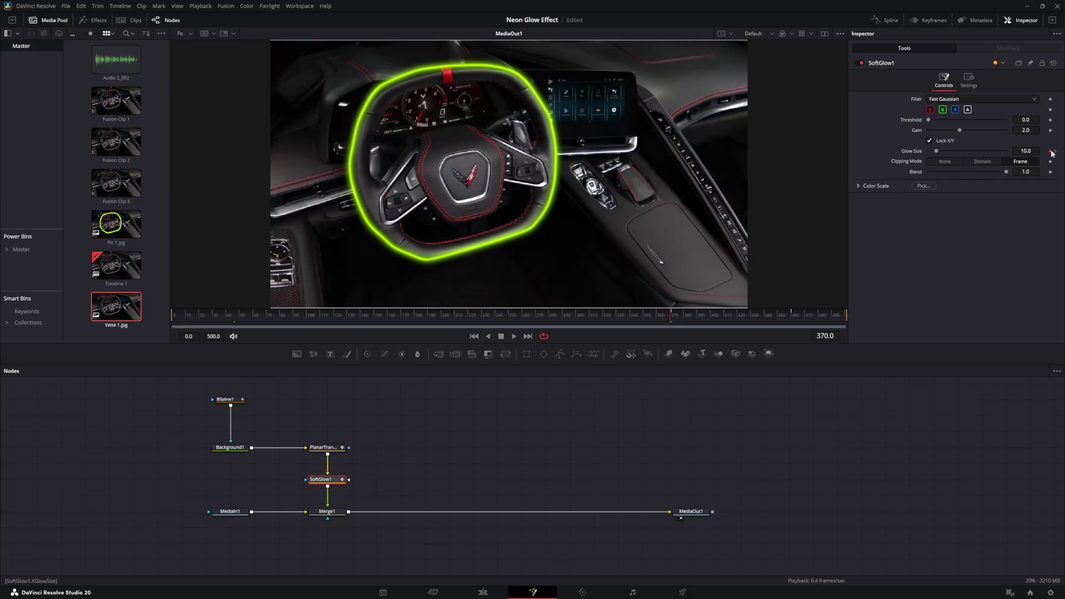
click(1050, 151)
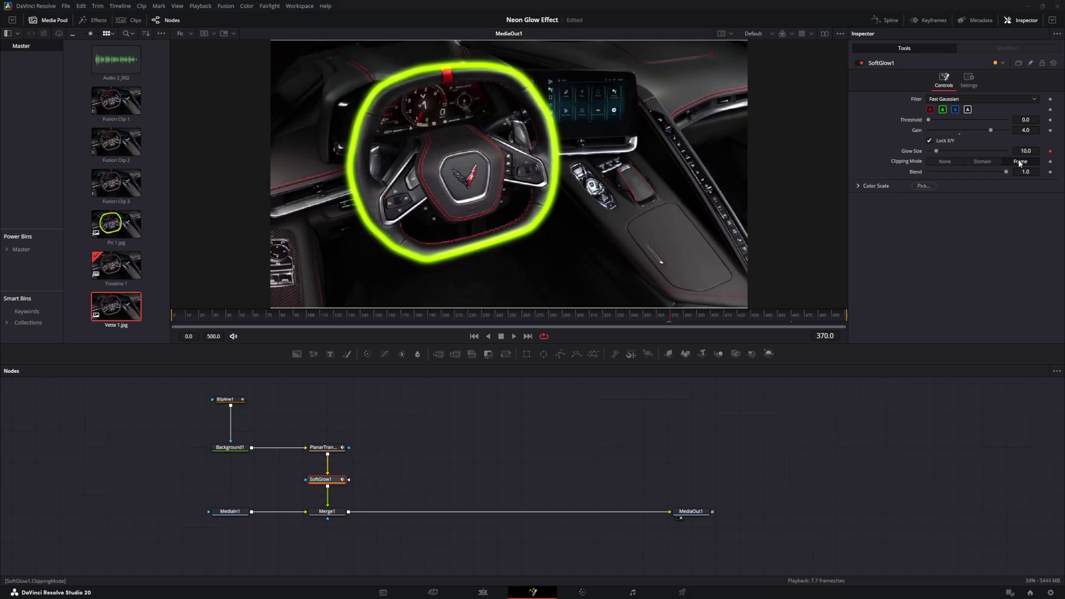
- Keyframe SoftGlow1's glow size at 0 on frame 371
click(828, 336)
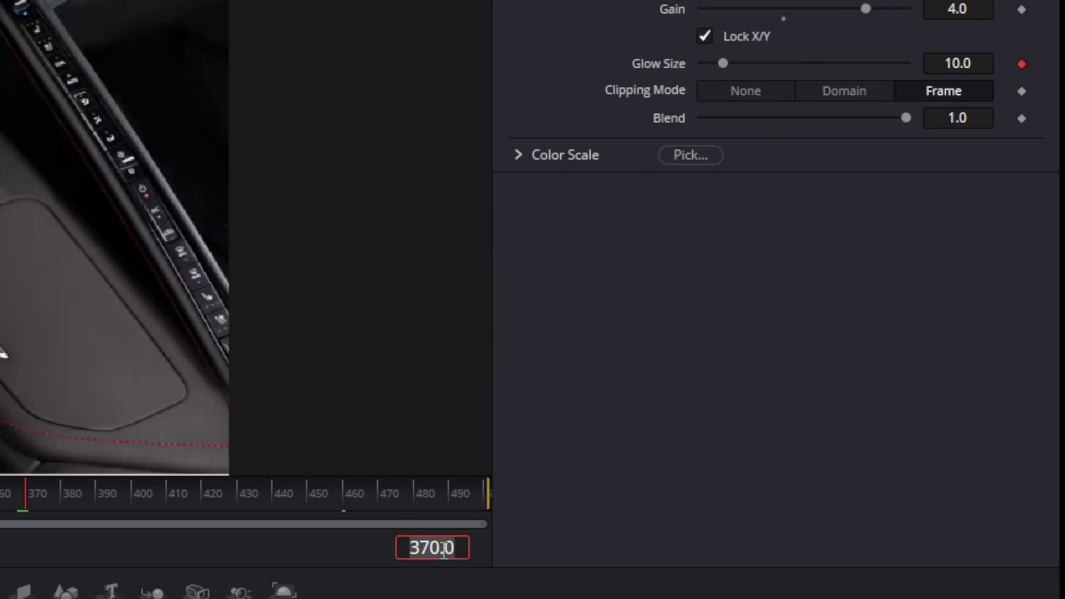
key(BackSpace)
key(BackSpace)
key(BackSpace)
text(5)
key(BackSpace)
text(1)
key(Return)
click(724, 61)
drag(726, 62, 684, 61)
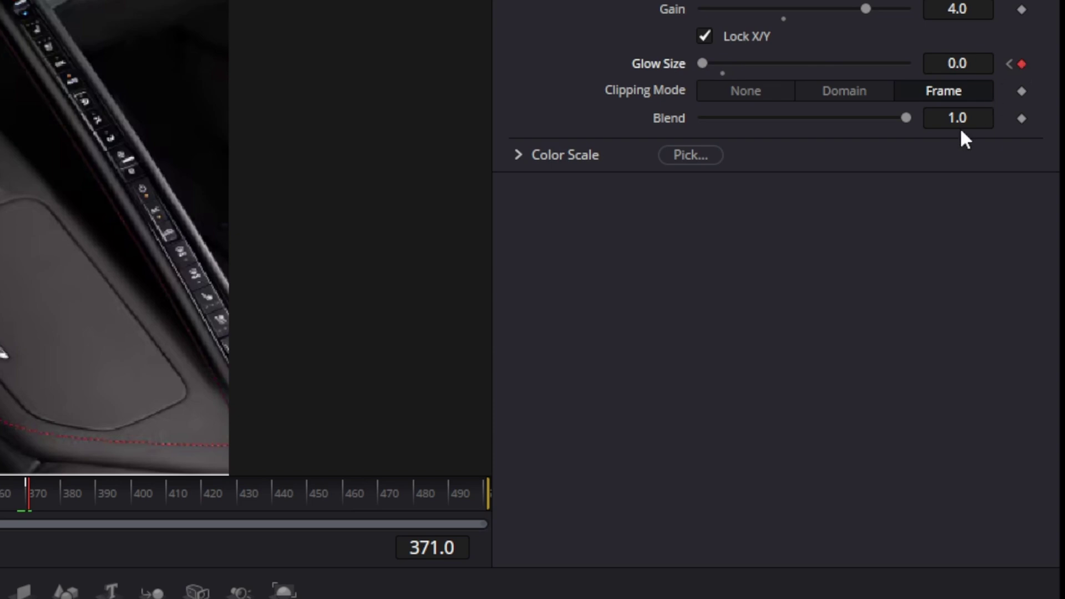
- Keyframe SoftGlow1's glow size at 10 on frame 400
click(438, 542)
text(400)
key(Return)
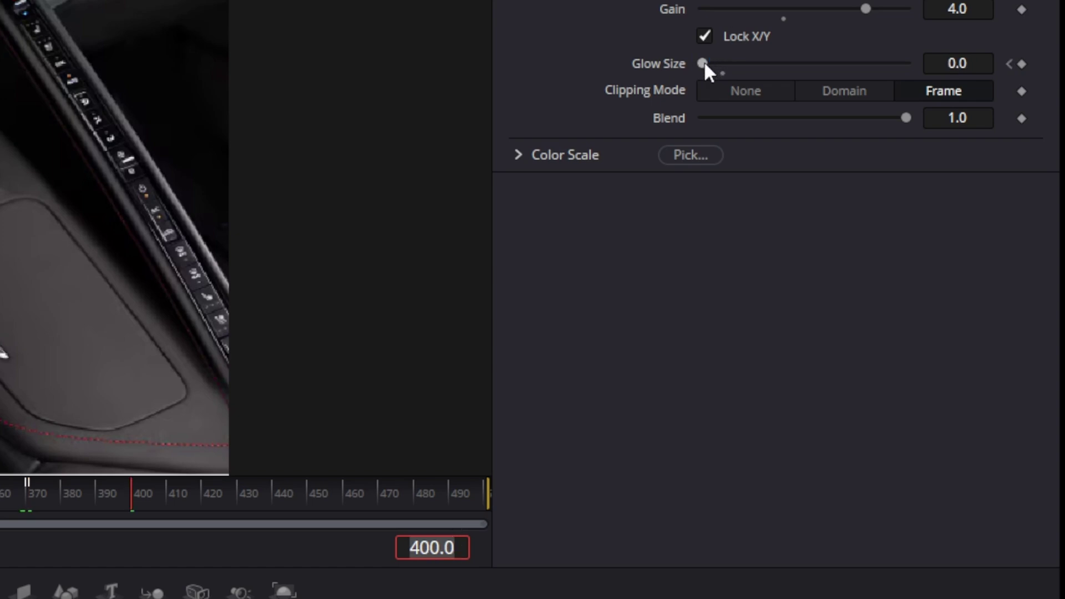
click(973, 63)
text(10)
key(Tab)
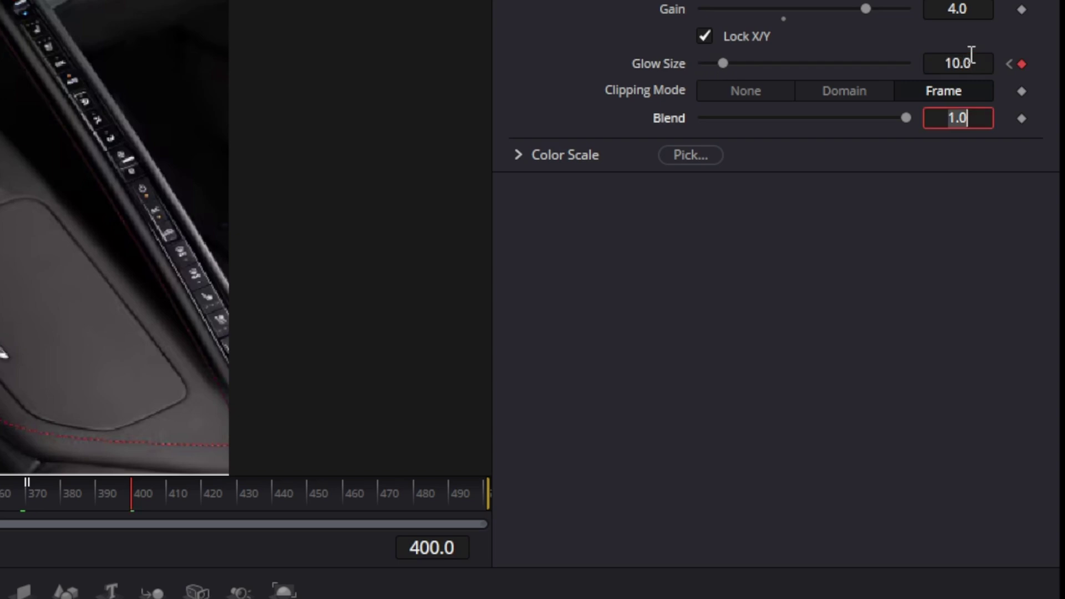
- Keyframe SoftGlow1's glow size at 0 on frame 430
click(442, 546)
text(430)
key(Return)
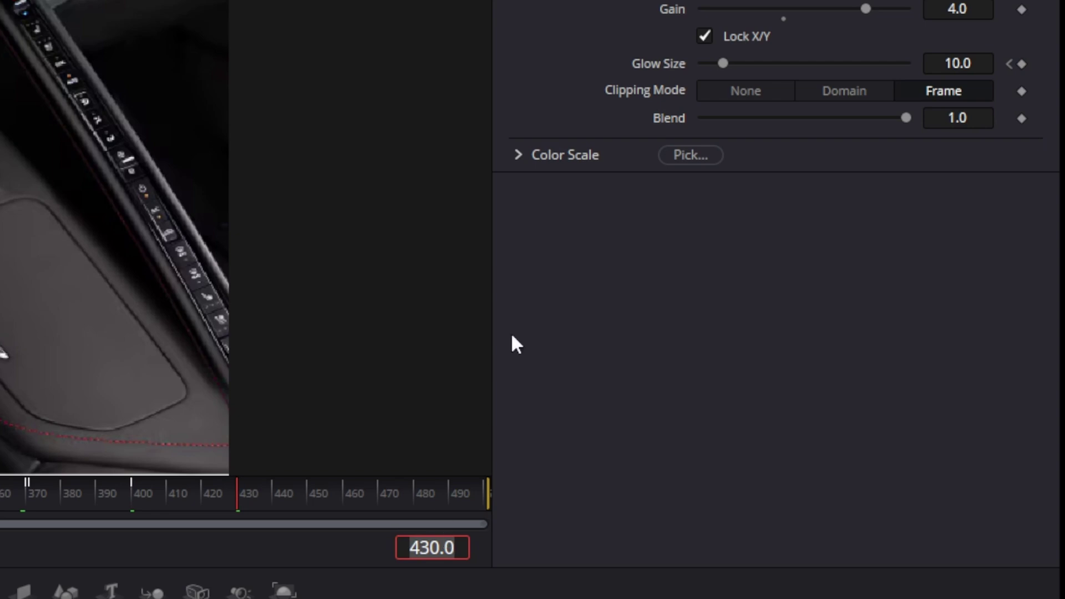
drag(723, 62, 670, 62)
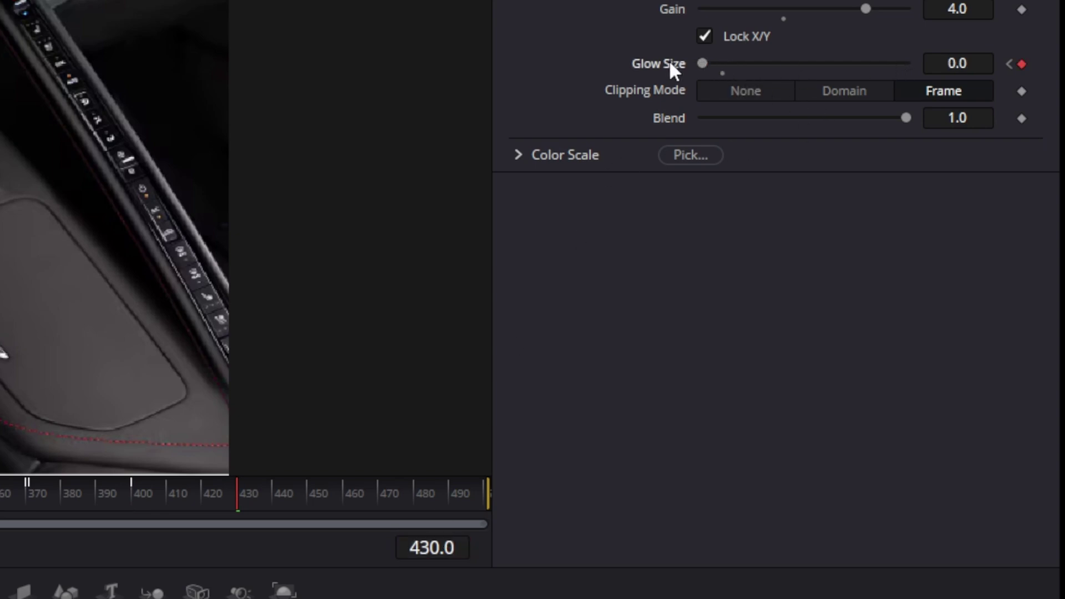
- Keyframe SoftGlow1's glow size at 10 on frame 460
click(415, 547)
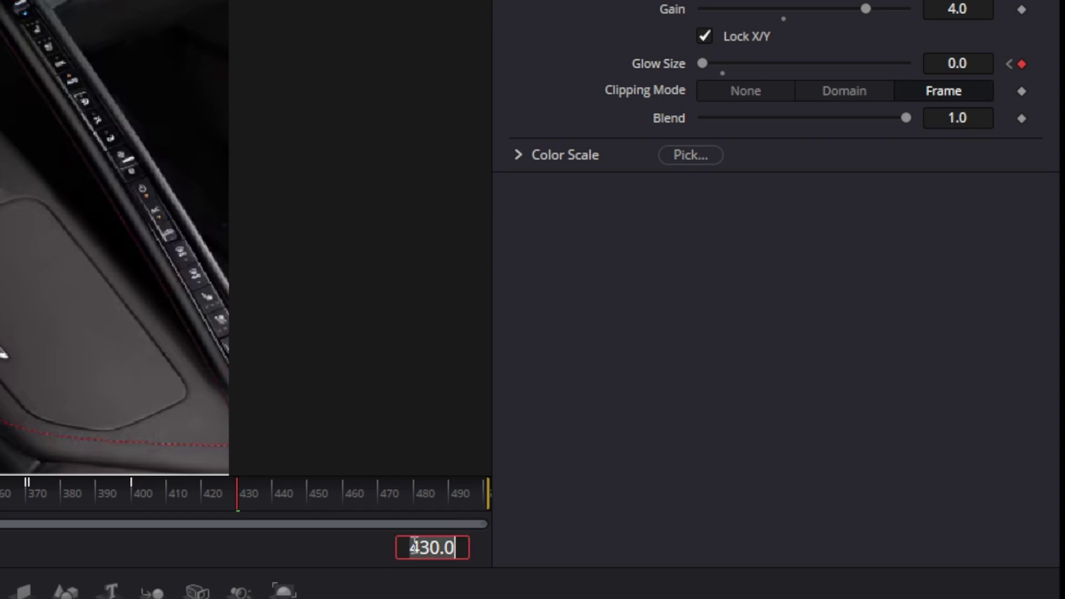
text(460)
key(Return)
click(978, 66)
text(10)
key(Tab)
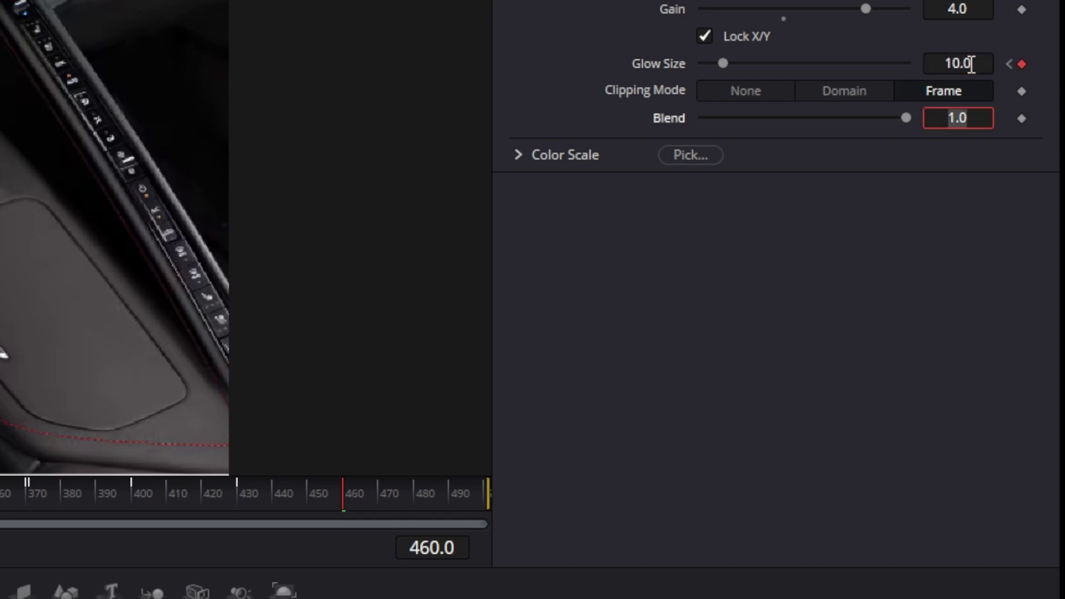
- Keyframe SoftGlow1's glow size at 0 on frame 490
click(455, 548)
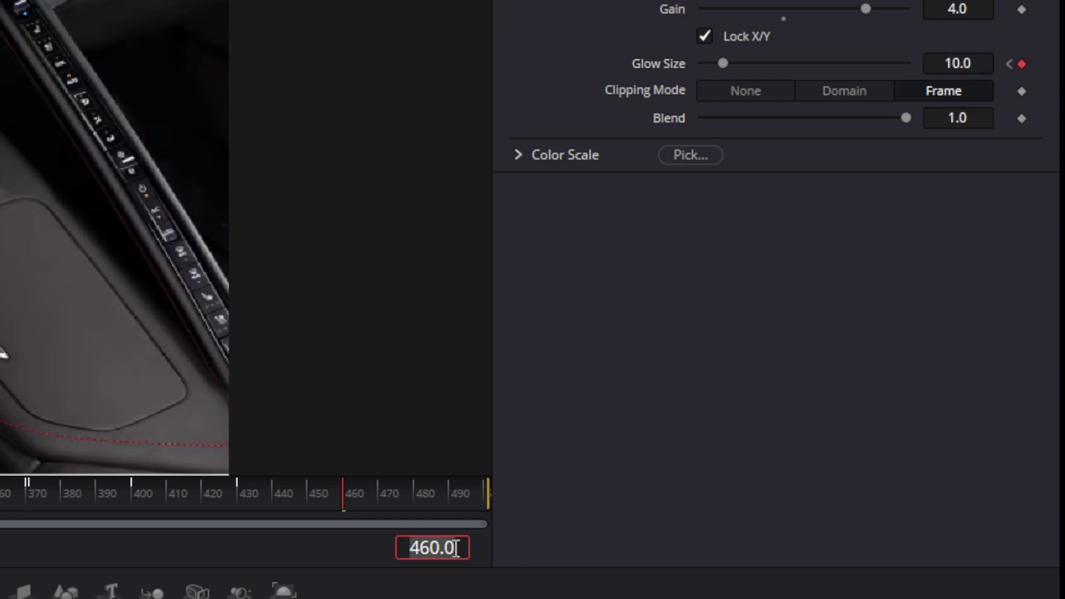
text(490)
key(Return)
drag(724, 62, 690, 63)
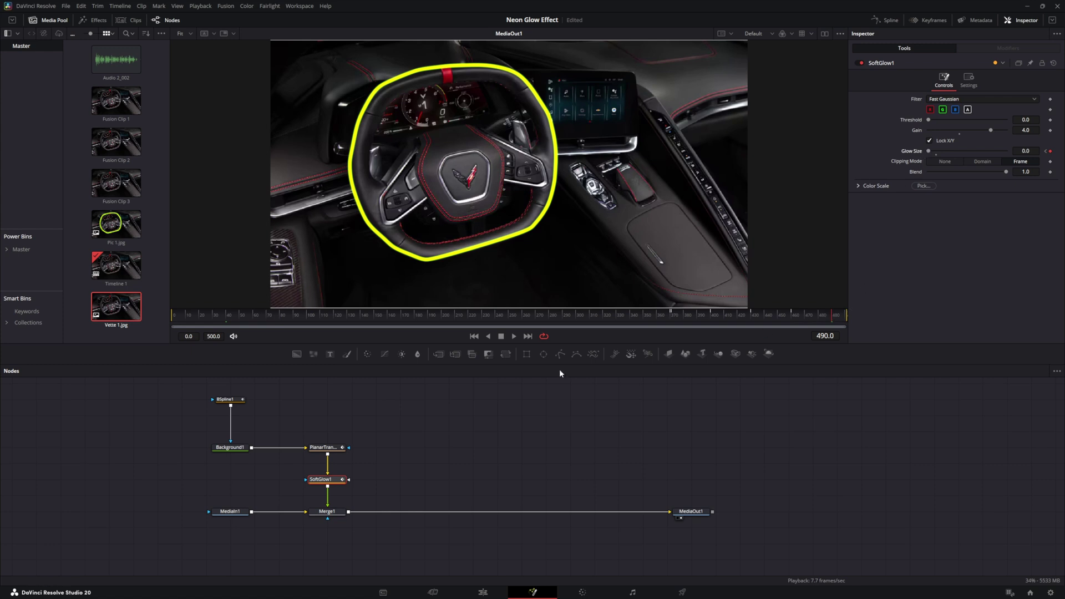
- Play Fusion Clip 2 on the Edit page to review the pulsing glow around the steering wheel
click(483, 592)
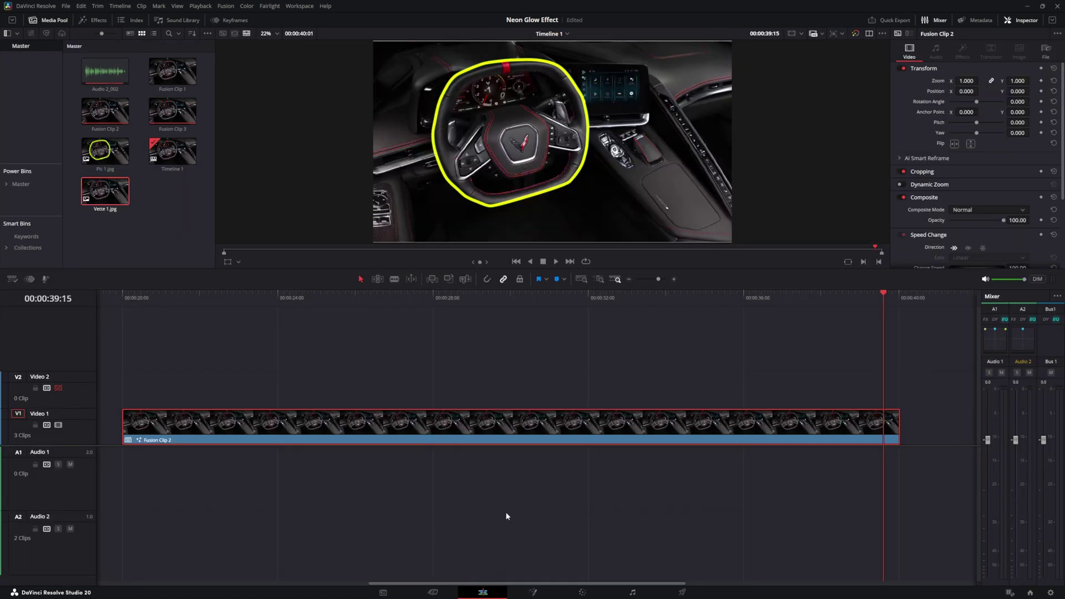
click(556, 262)
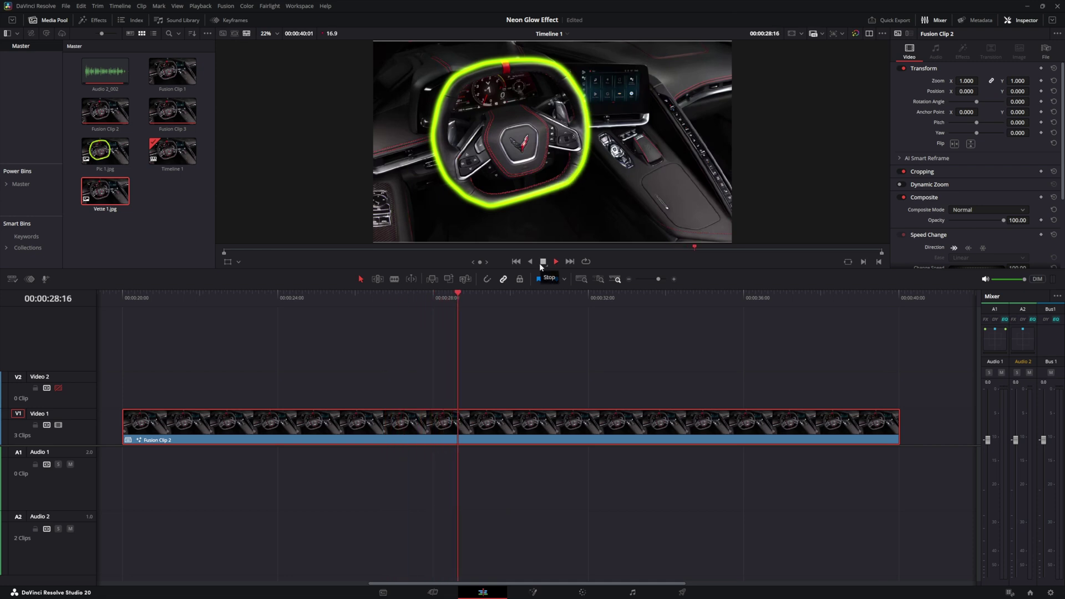